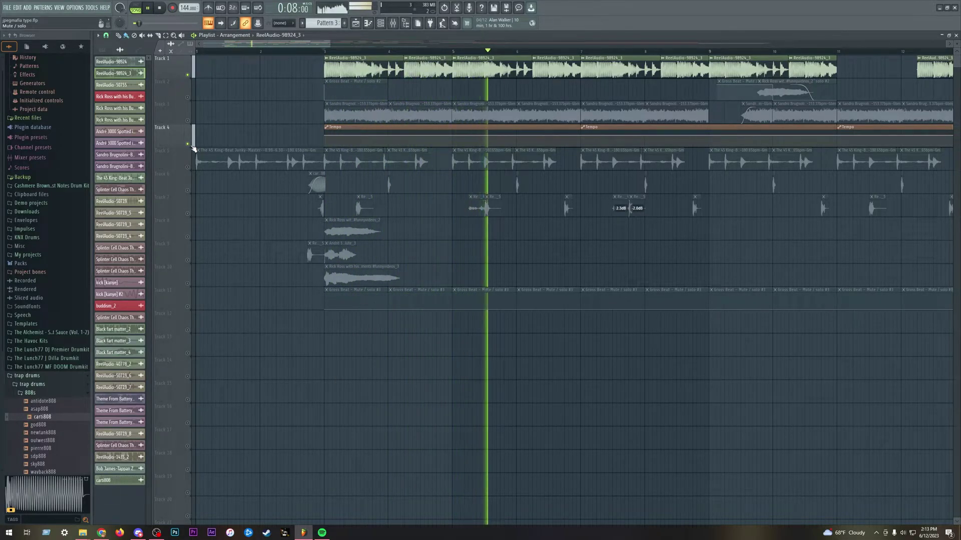
Play back the Track 1 sample from bar 3 with the Track 4 tempo automation.
key("space")
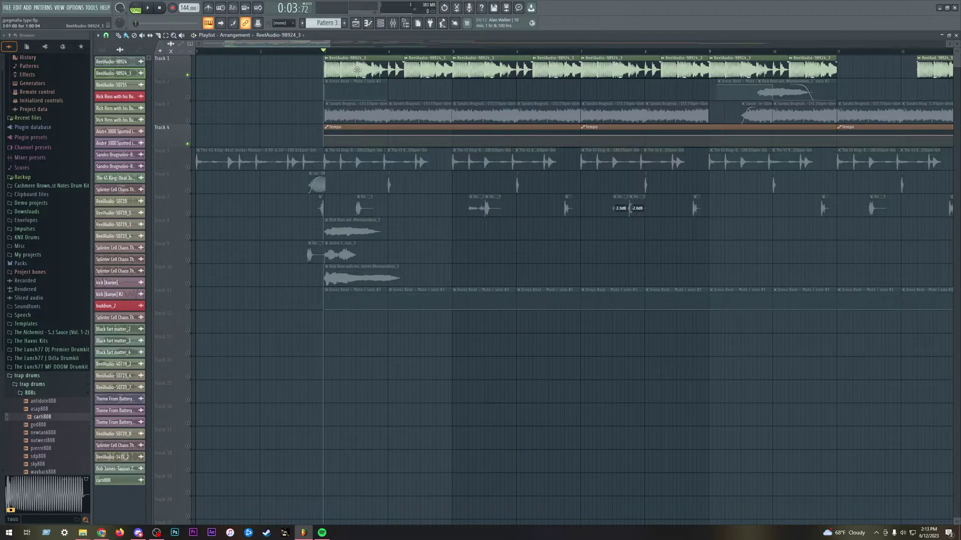
scroll(354, 70, "up", 2)
key("space")
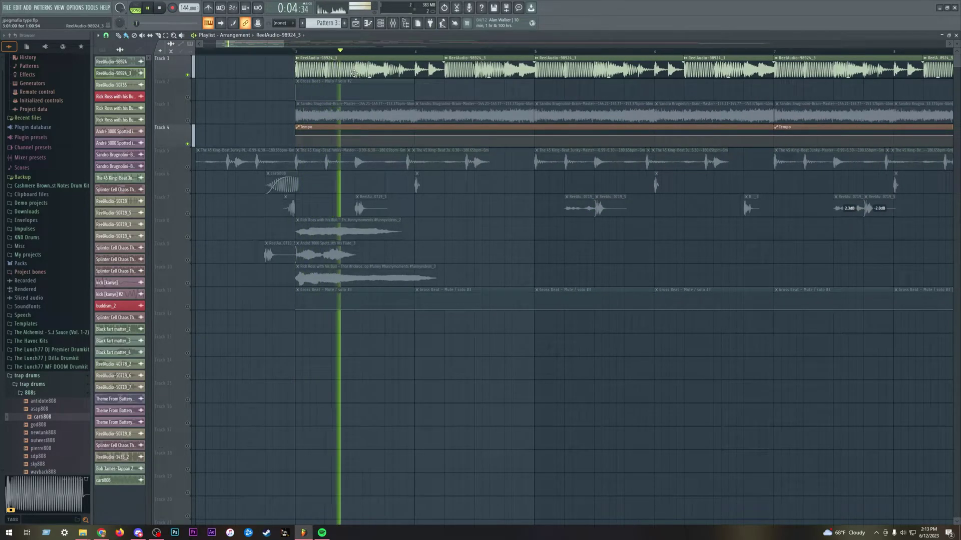
key("space")
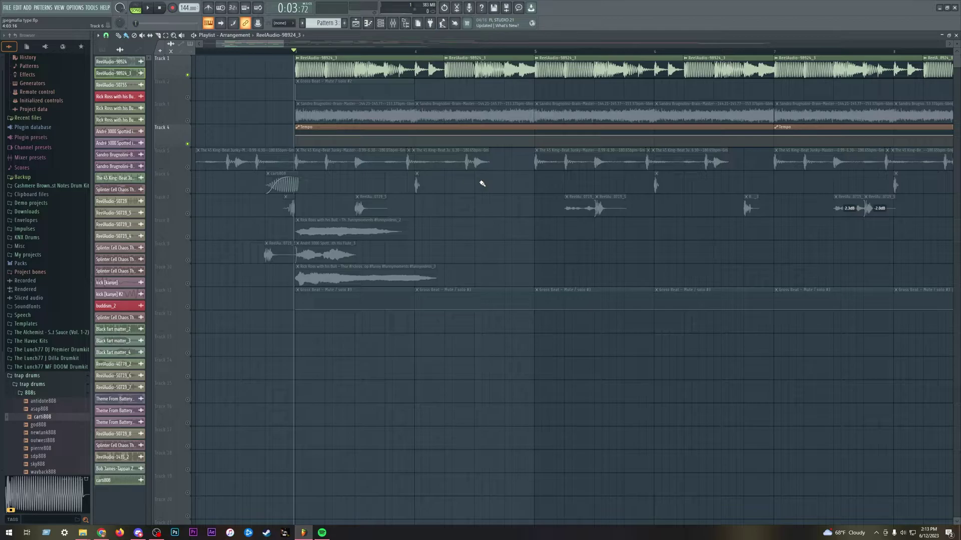
Place Dilla Rim 07 hits on steps 5 and 13 of Pattern 3 and audition them.
left_click(393, 24)
left_click_drag(242, 50, 216, 51)
key("F6")
left_click(275, 310)
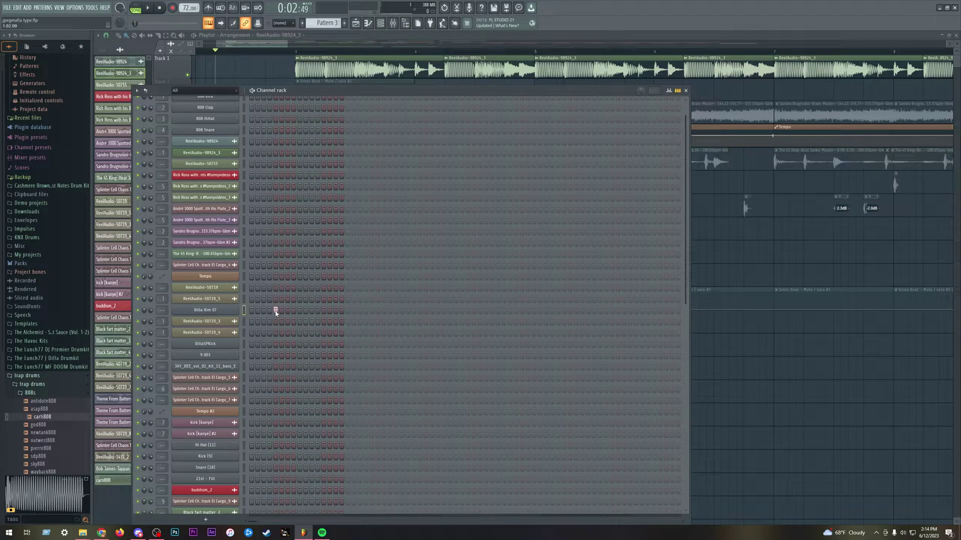
key("space")
left_click(324, 310)
key("space")
Add a Dilla Rim 07 hit on step 9 and audition it from bar 3 of the playlist.
left_click(300, 53)
key("F6")
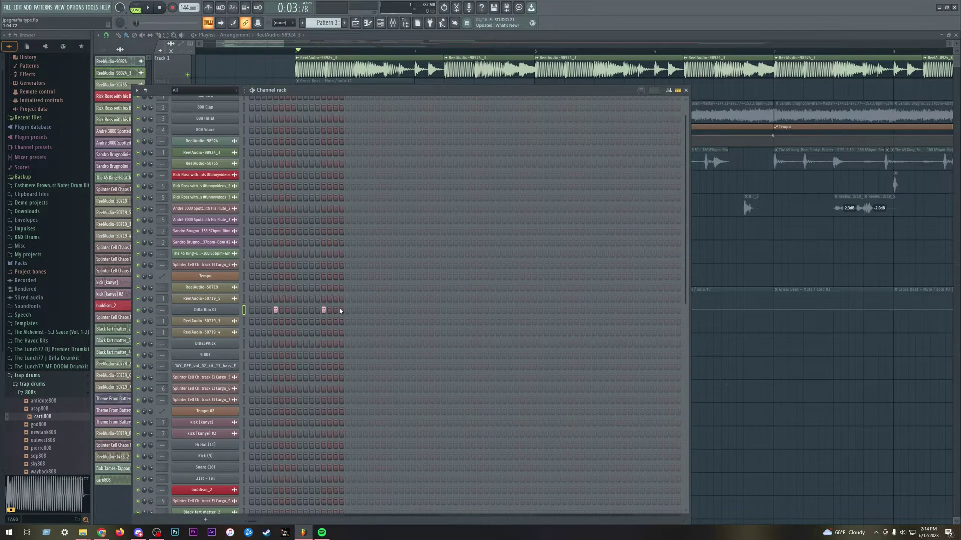
left_click(300, 311)
key("space")
key("space")
left_click(686, 90)
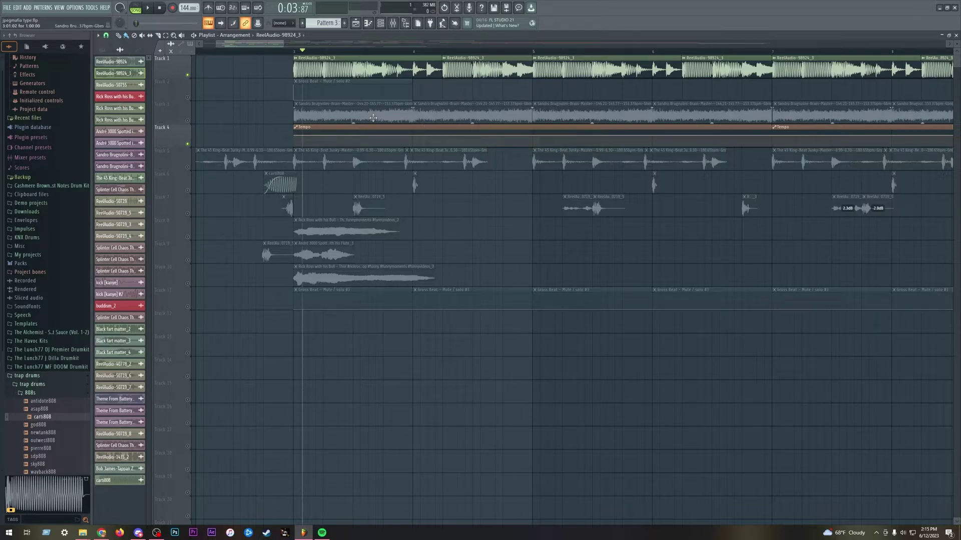
Unmute the Track 3 sample and preview its source song, Brain, in the Tracklib favorites in Chrome.
left_click(187, 120)
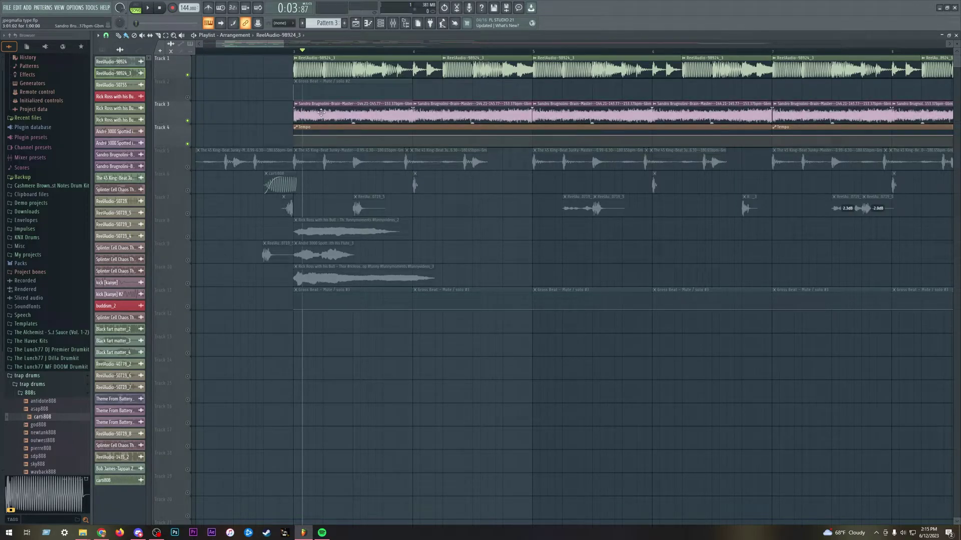
left_click(102, 533)
left_click(45, 6)
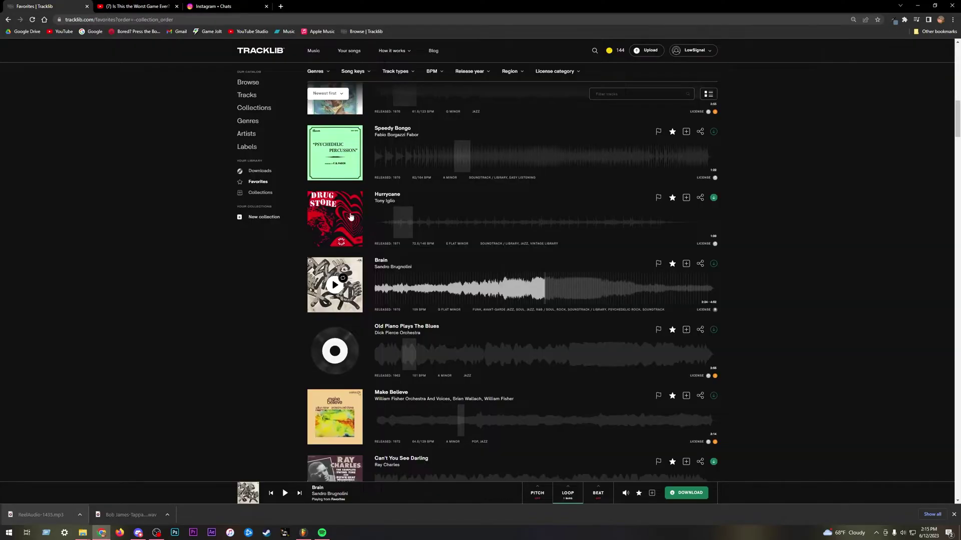
left_click(334, 285)
left_click(344, 295)
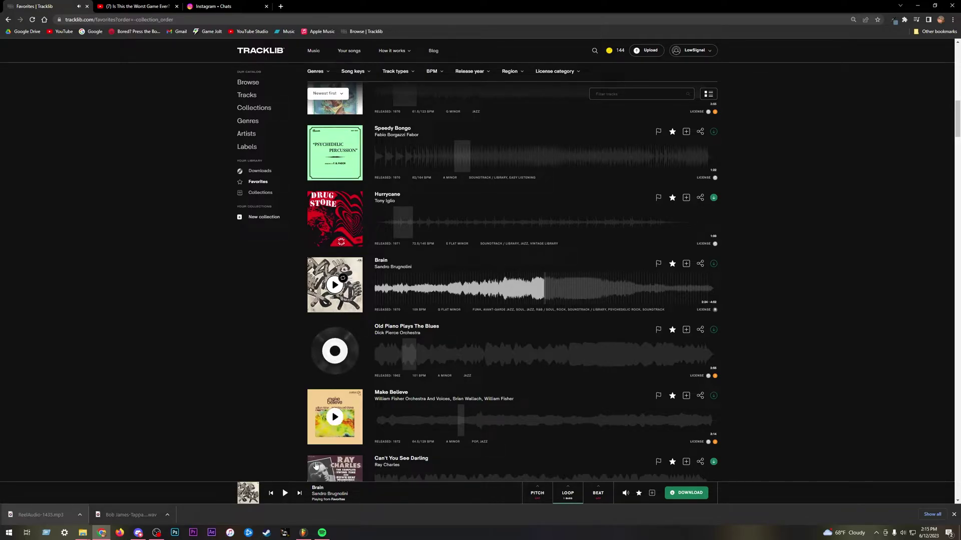
Switch back to FL Studio and view the Track 3 sample's channel settings and the parametric EQs on mixer Insert 2.
left_click(303, 533)
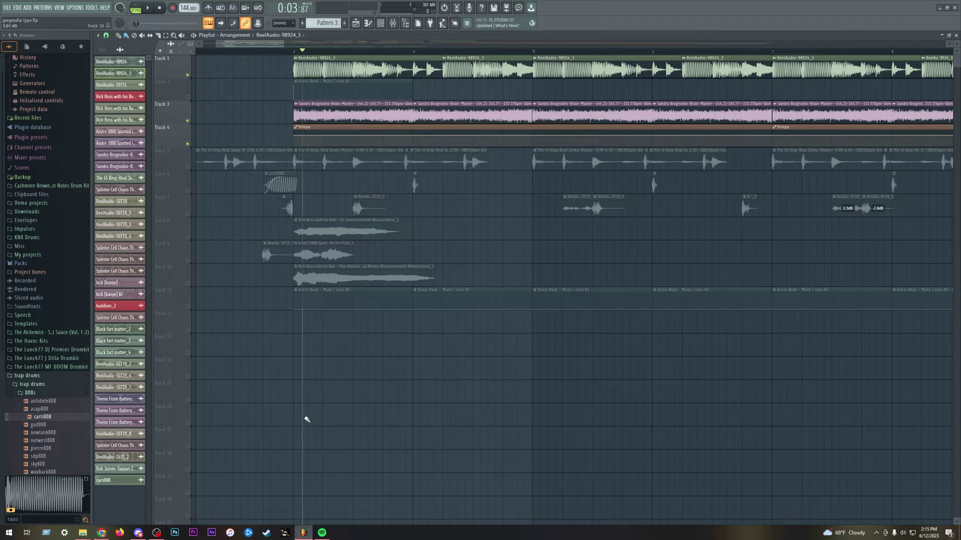
double_click(381, 114)
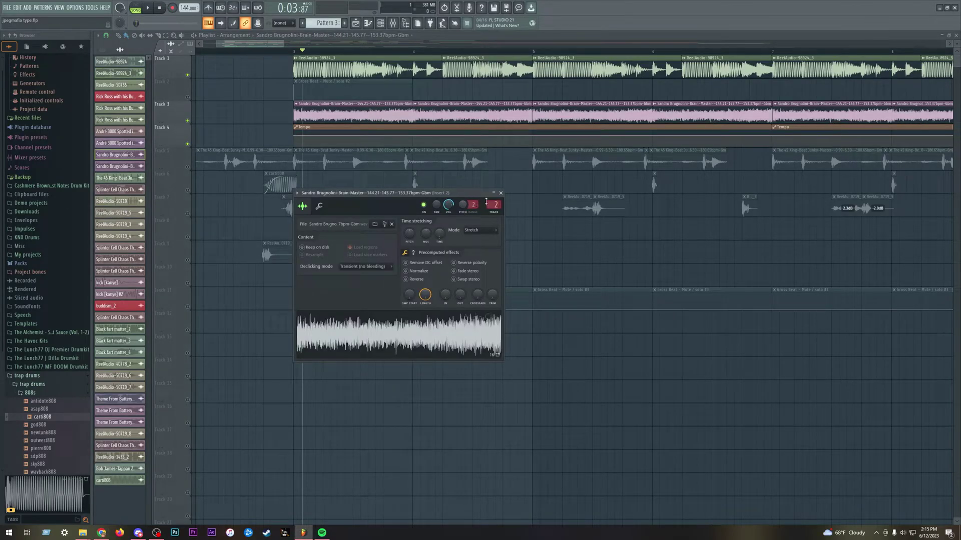
left_click(500, 193)
left_click(404, 25)
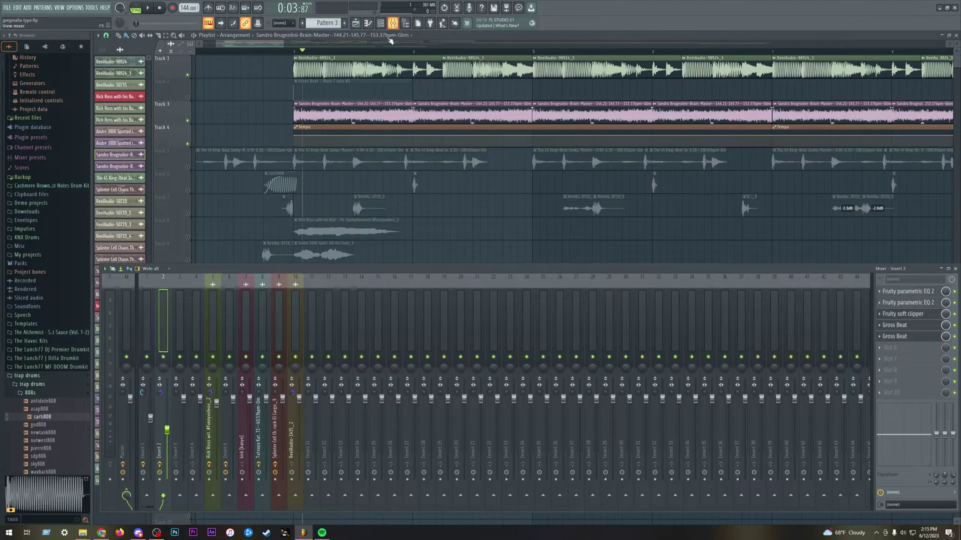
left_click(929, 291)
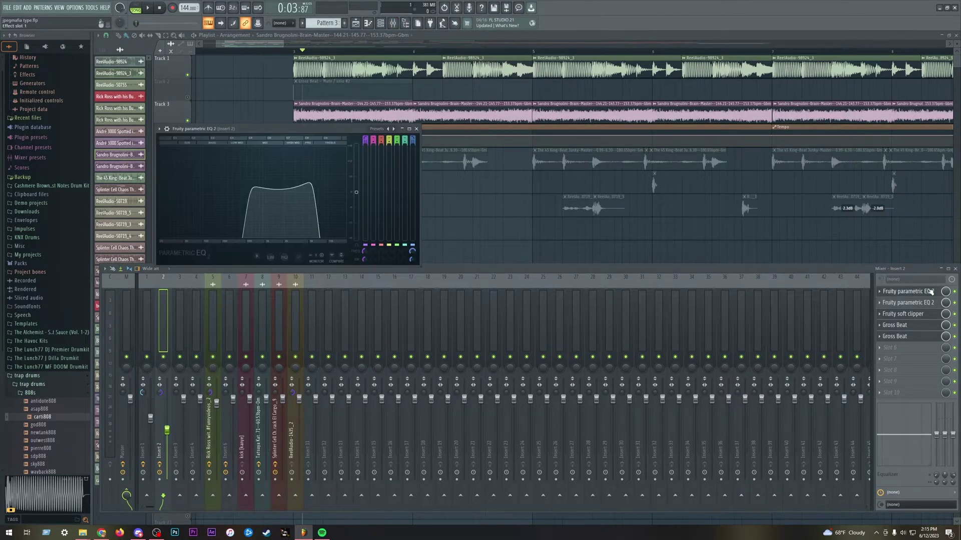
left_click(906, 302)
left_click(915, 292)
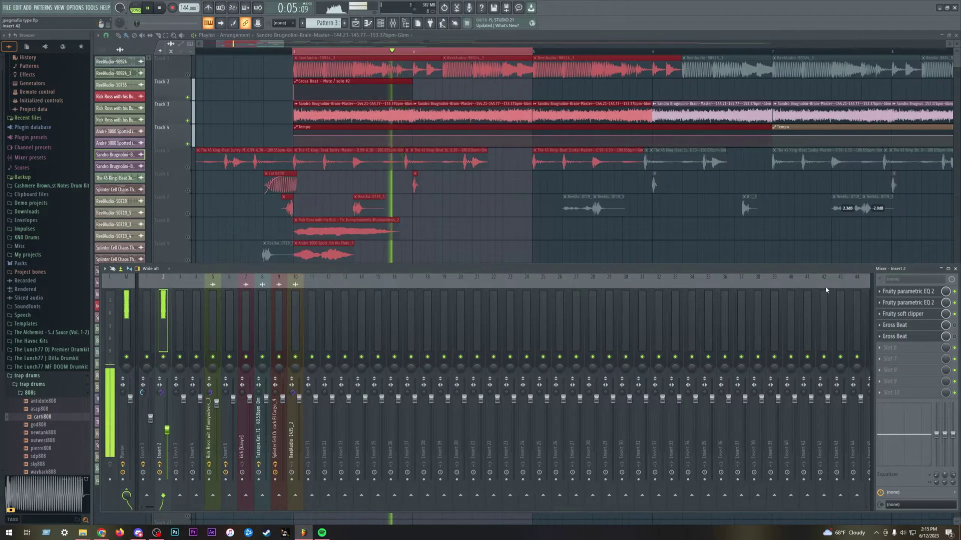
Compare the looped sample with and without the two Fruity parametric EQ 2 effects and the Fruity soft clipper on Insert 2.
left_click(916, 292)
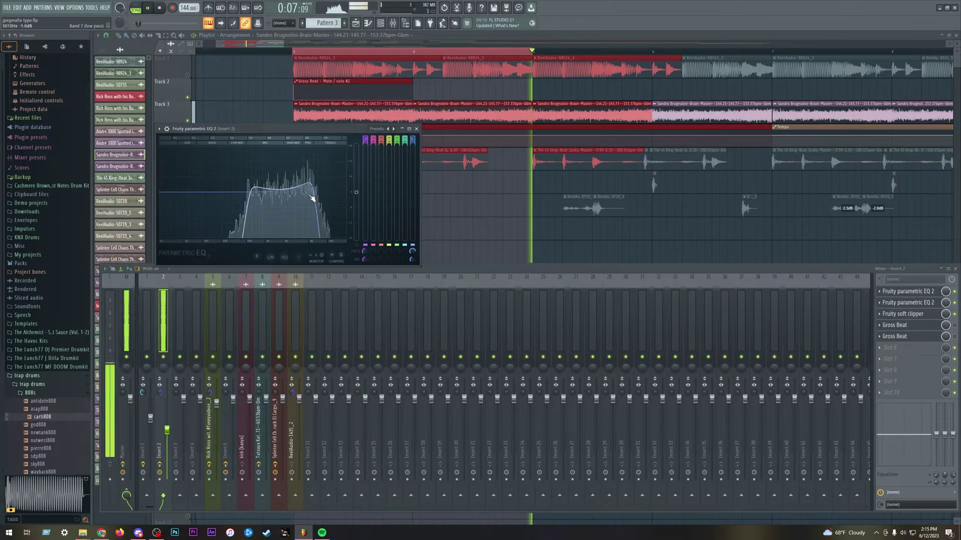
left_click(954, 292)
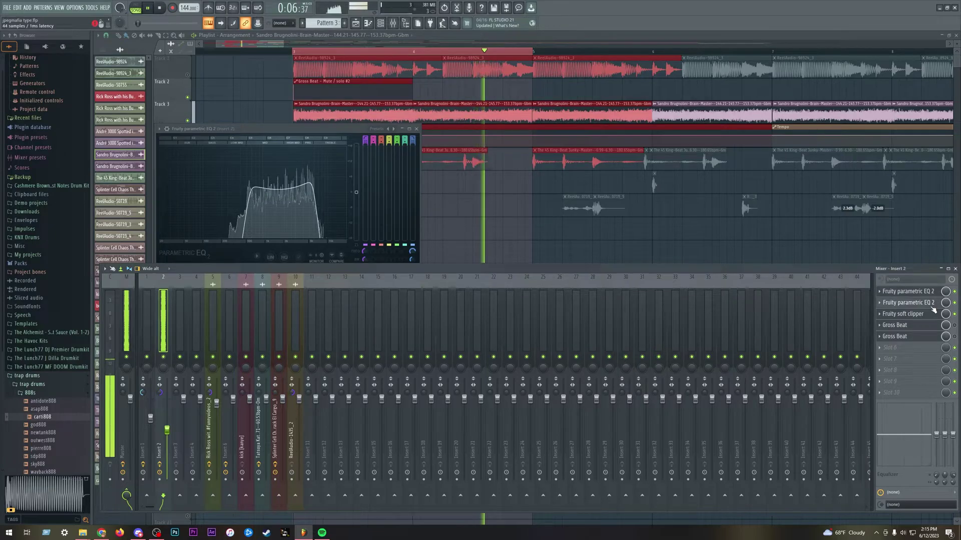
left_click(905, 302)
left_click(954, 302)
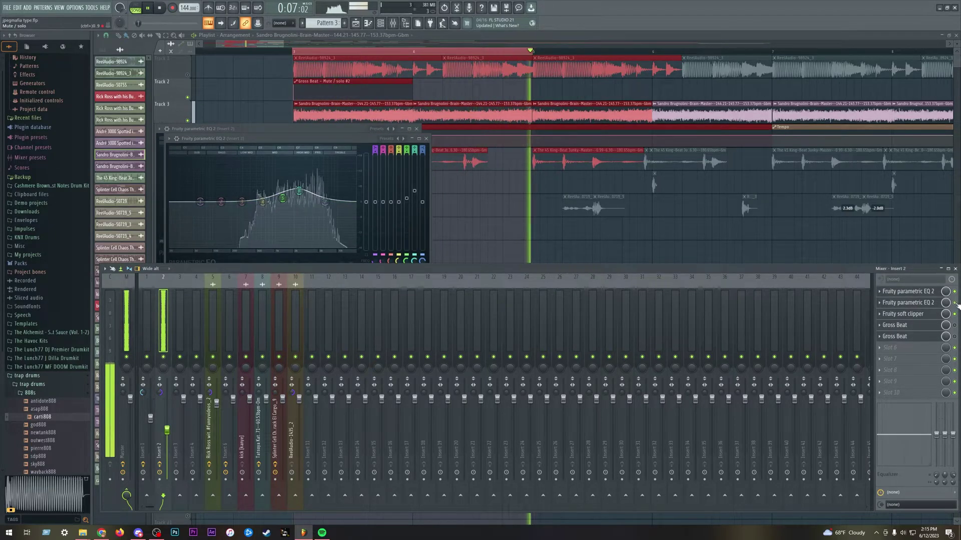
left_click(942, 315)
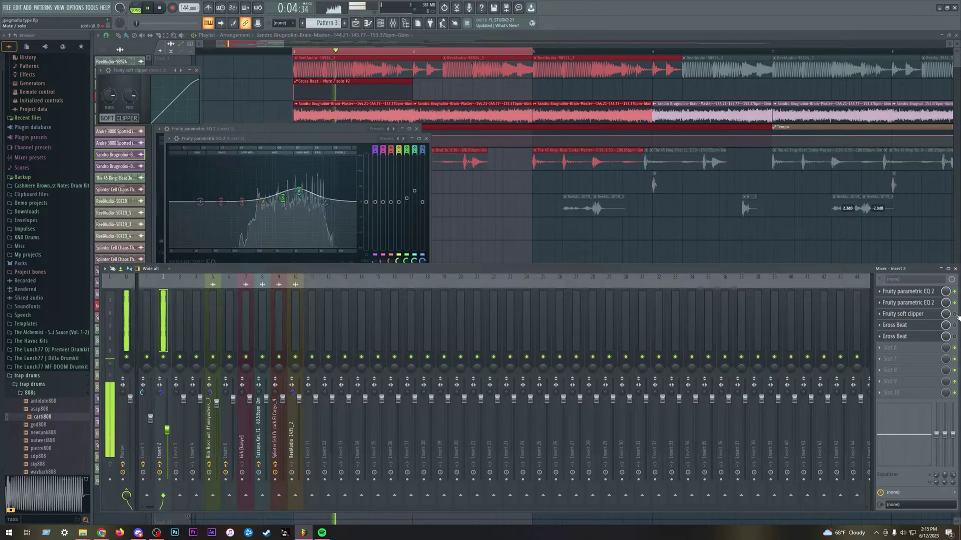
key("space")
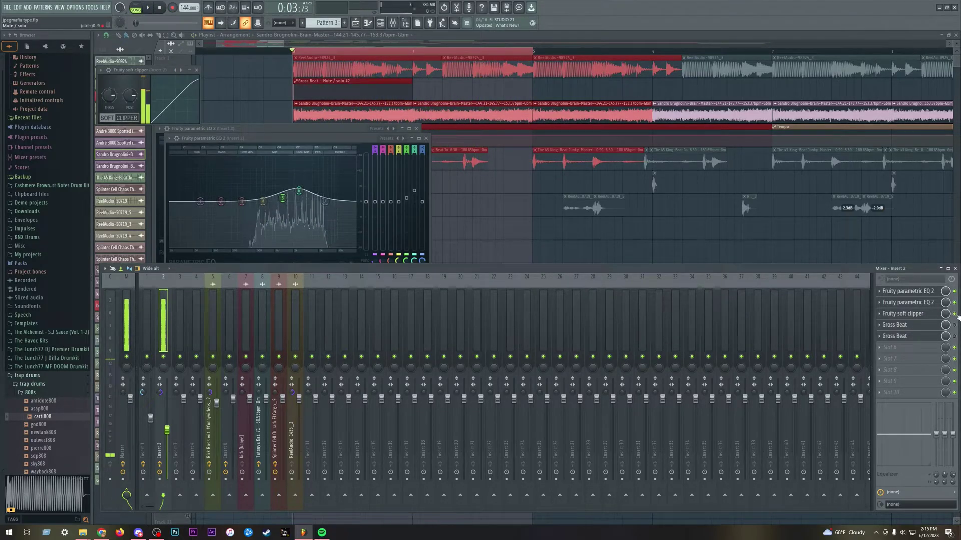
left_click(426, 139)
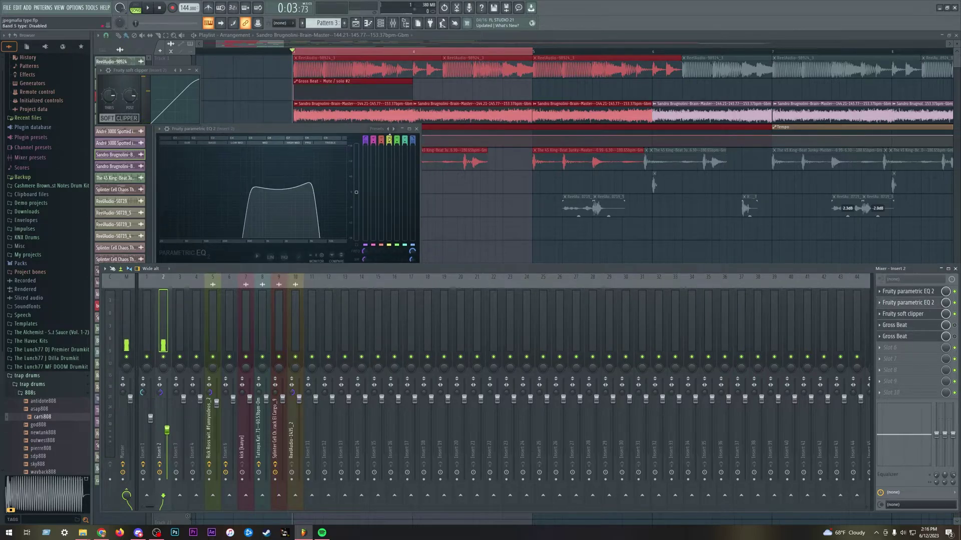
key("F12")
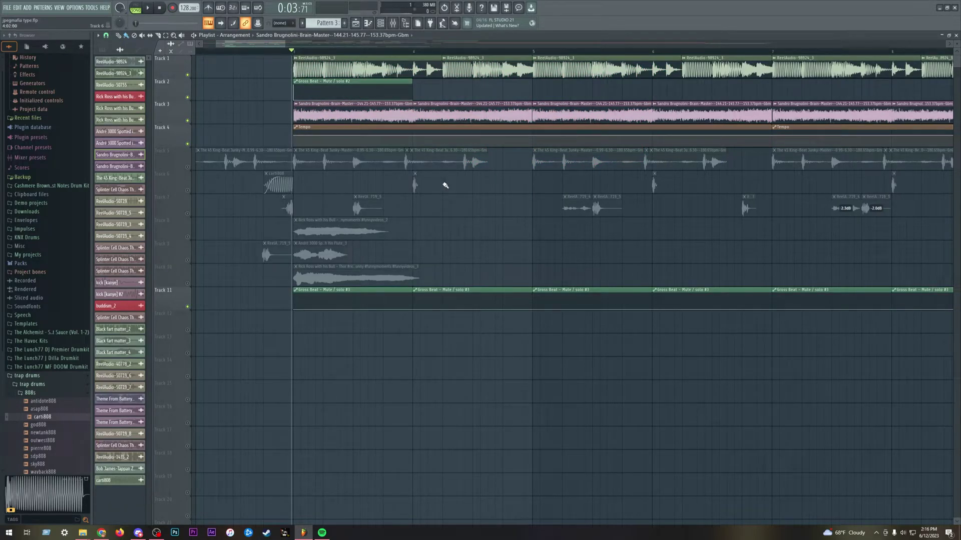
Play back the arrangement from bar 3 with the Gross Beat automation on Tracks 2 and 11 active.
key("space")
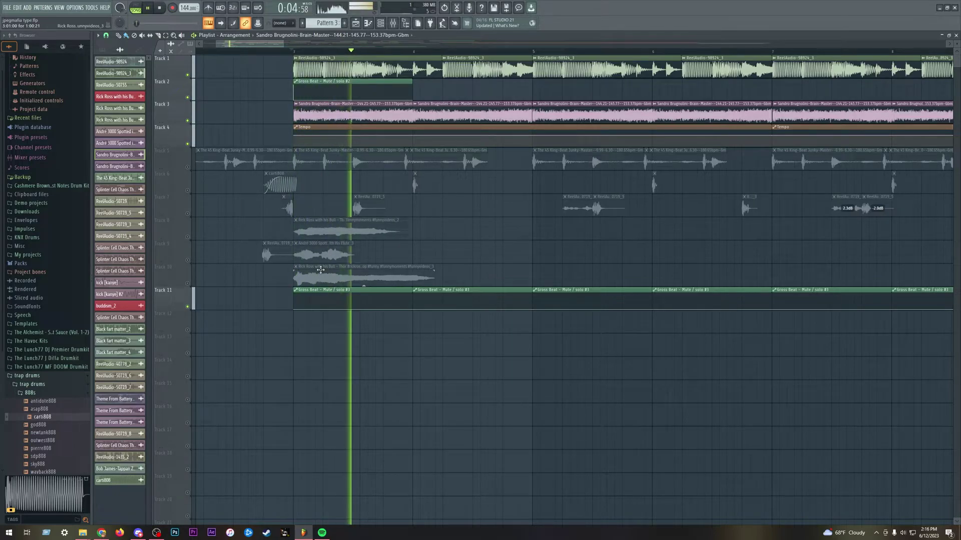
scroll(373, 253, "down", 2)
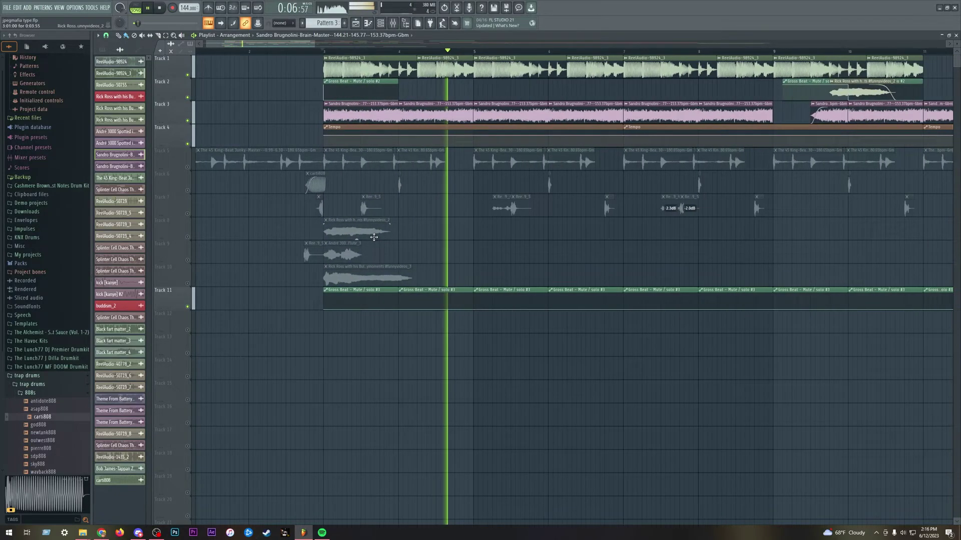
key("space")
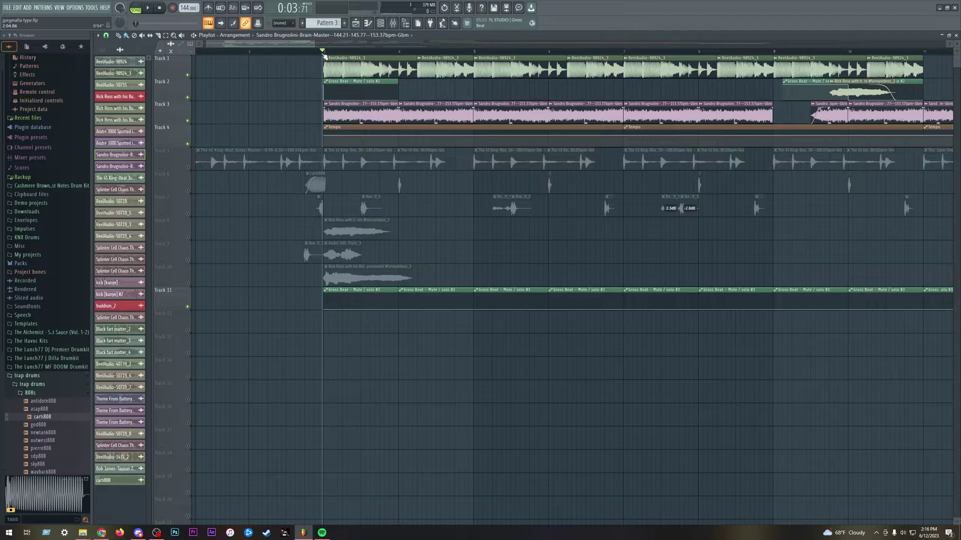
Open the Track 5 drum loop's channel settings and preview the original Beat Junky break.
double_click(385, 156)
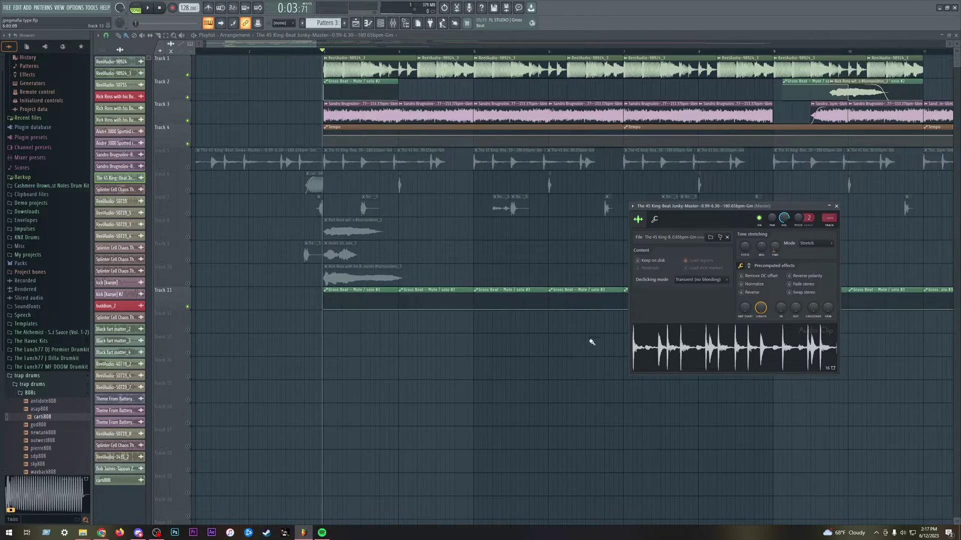
left_click(712, 362)
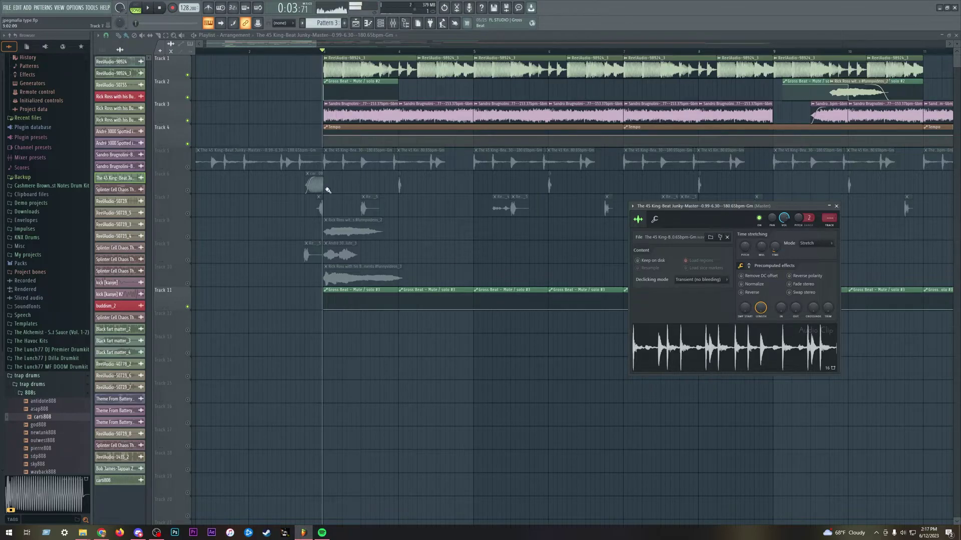
left_click(159, 7)
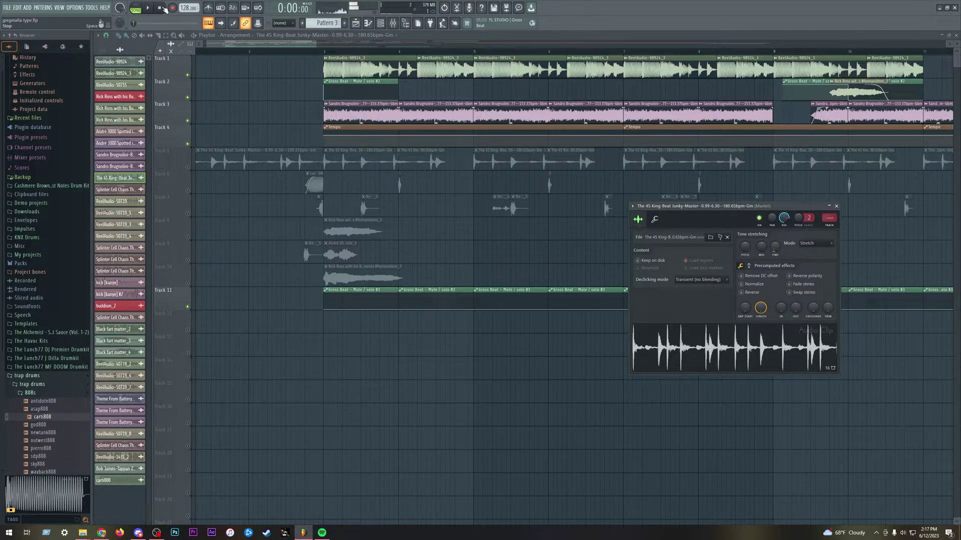
key("Escape")
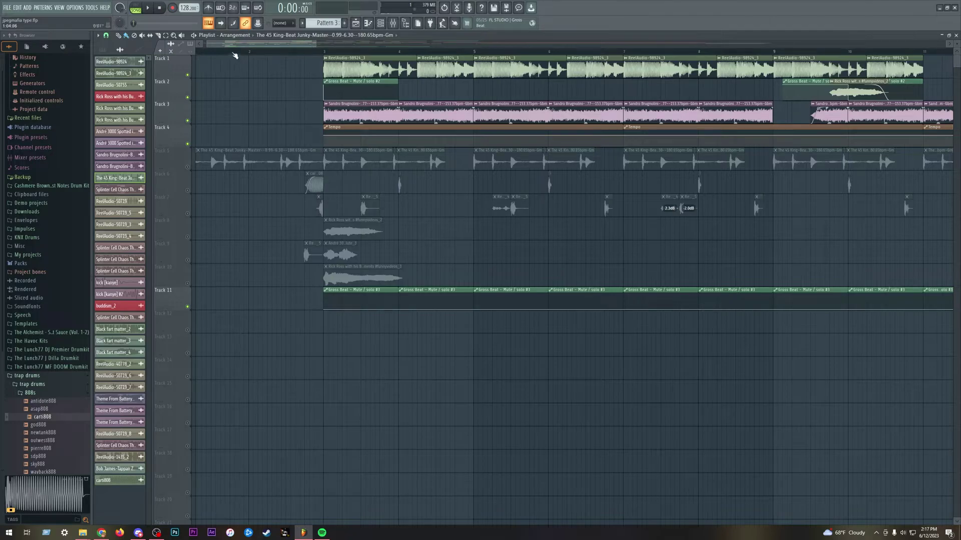
Unmute the Track 5 drum loop and Track 6 hits, and play the arrangement from bar 3.
left_click(187, 167)
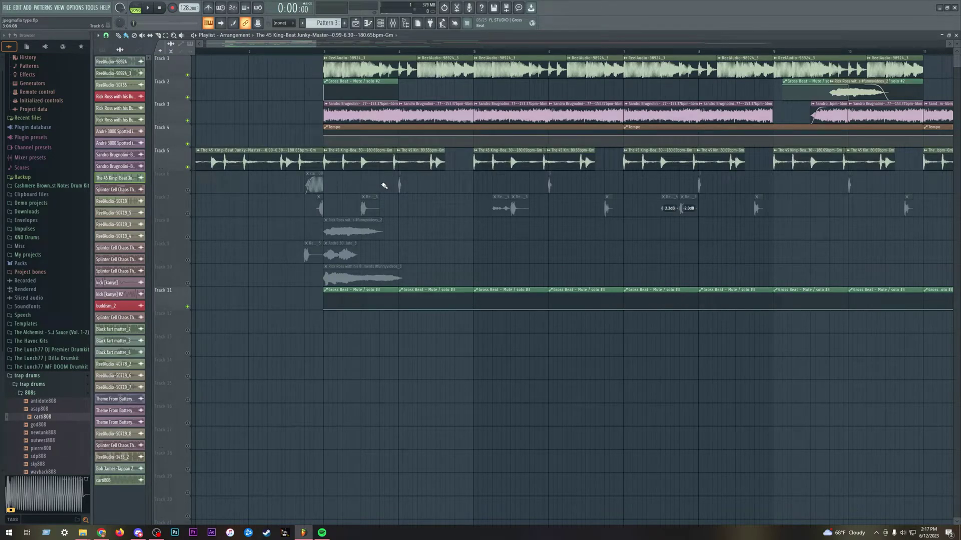
left_click(323, 50)
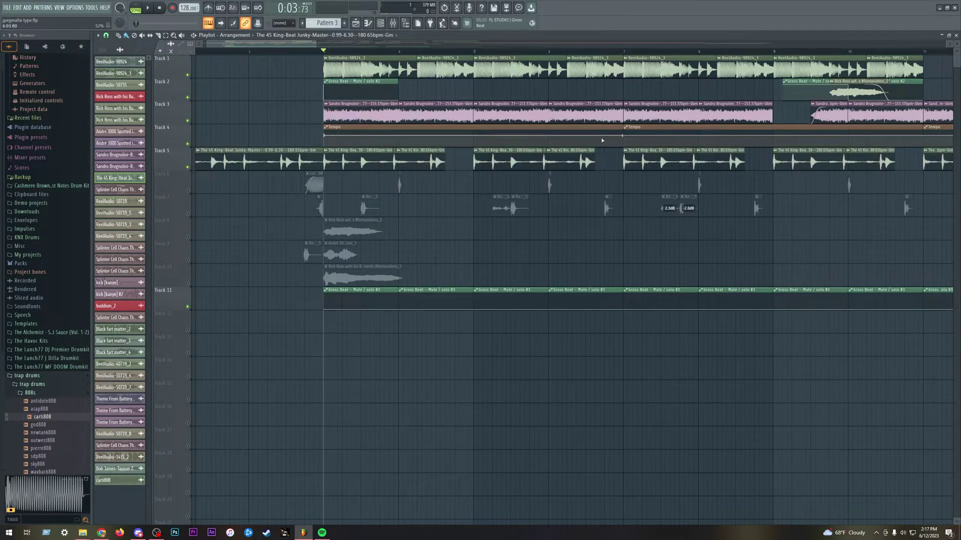
left_click(187, 190)
key("space")
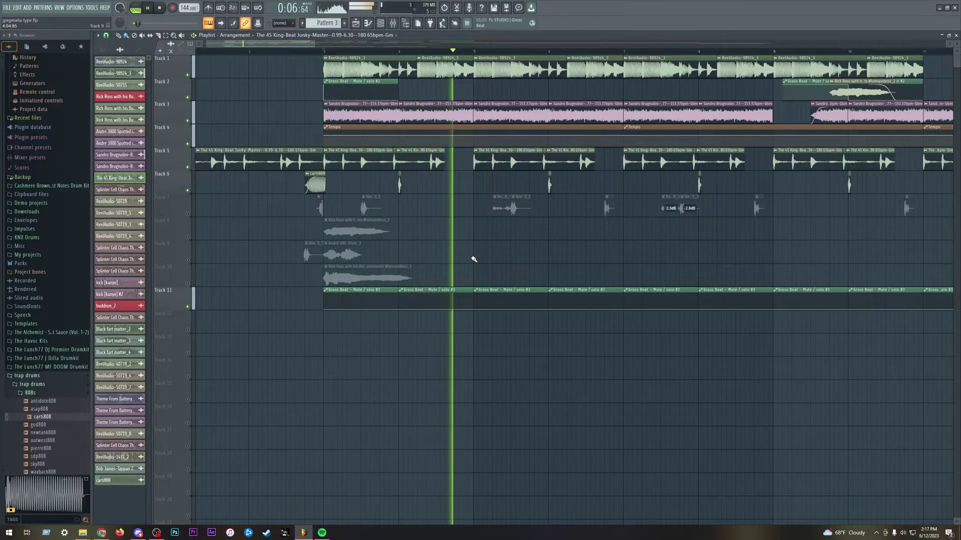
key("space")
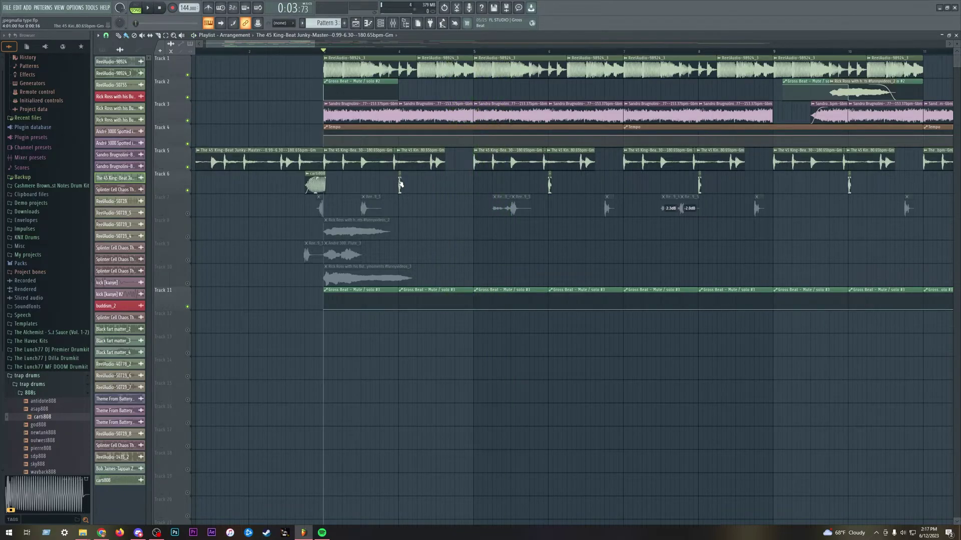
Examine the Track 5 drum chops and the layered Track 6 hit around bar 4, and listen to them in playback.
scroll(380, 184, "up", 2)
scroll(380, 184, "up", 4)
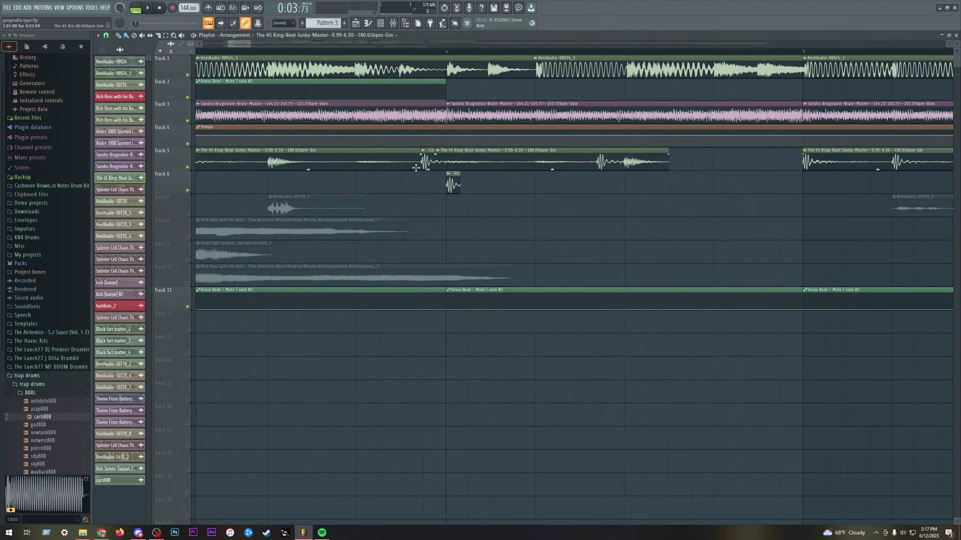
scroll(446, 188, "down", 3)
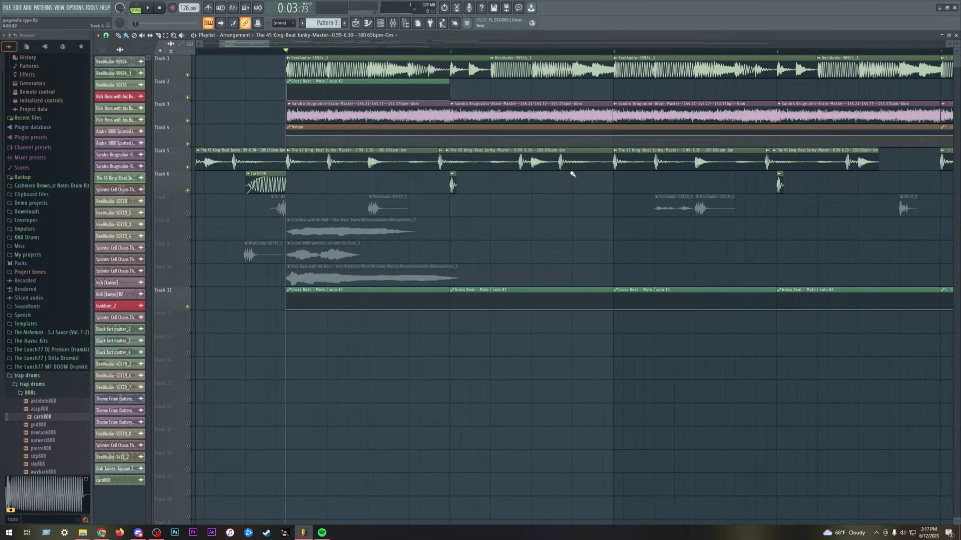
key("space")
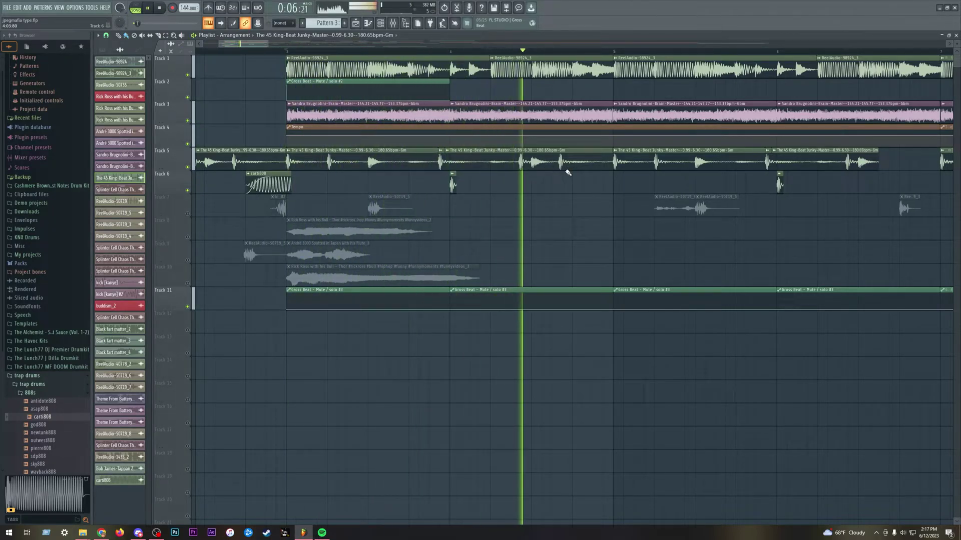
Stop playback and undo the last resize of the Track 5 drum clip in bar 4.
key("space")
key("ctrl+z")
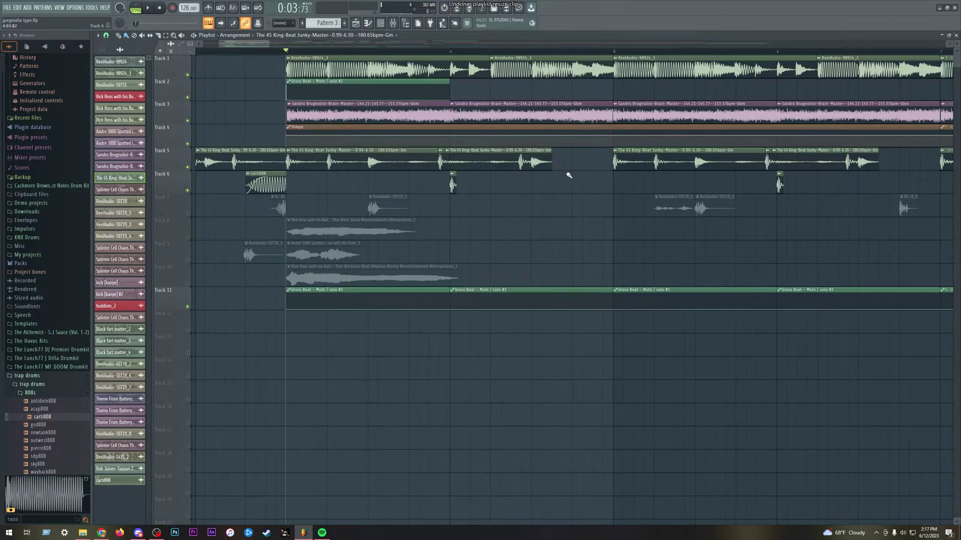
scroll(568, 176, "down", 2)
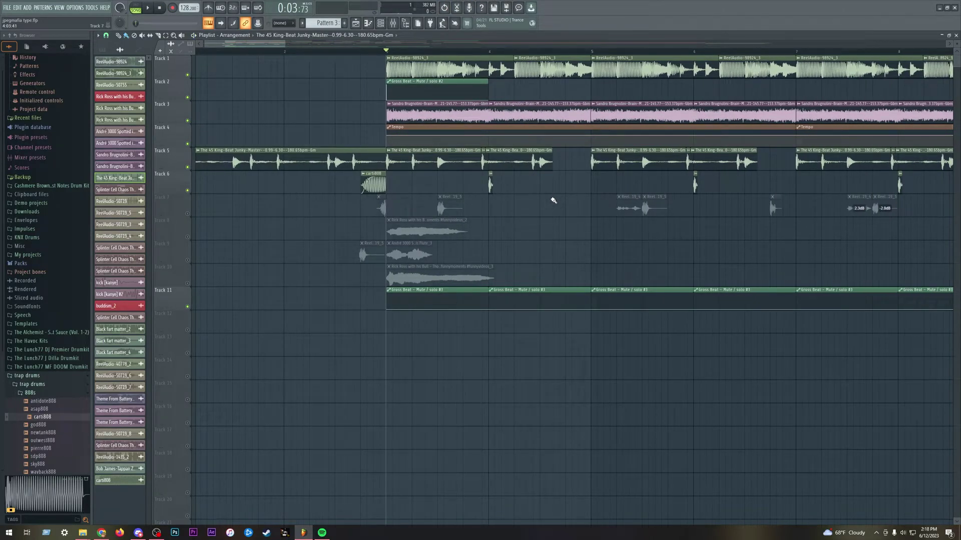
Switch to the browser, open WhoSampled's page for JPEGMAFIA's Thot Tactics in a new tab, and play the track from 1:29.
key("alt+Tab")
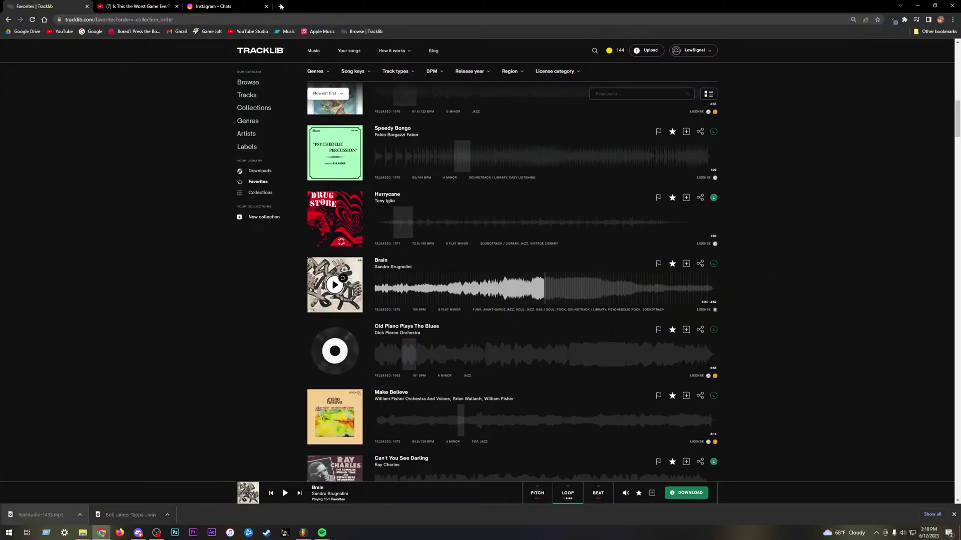
left_click(280, 7)
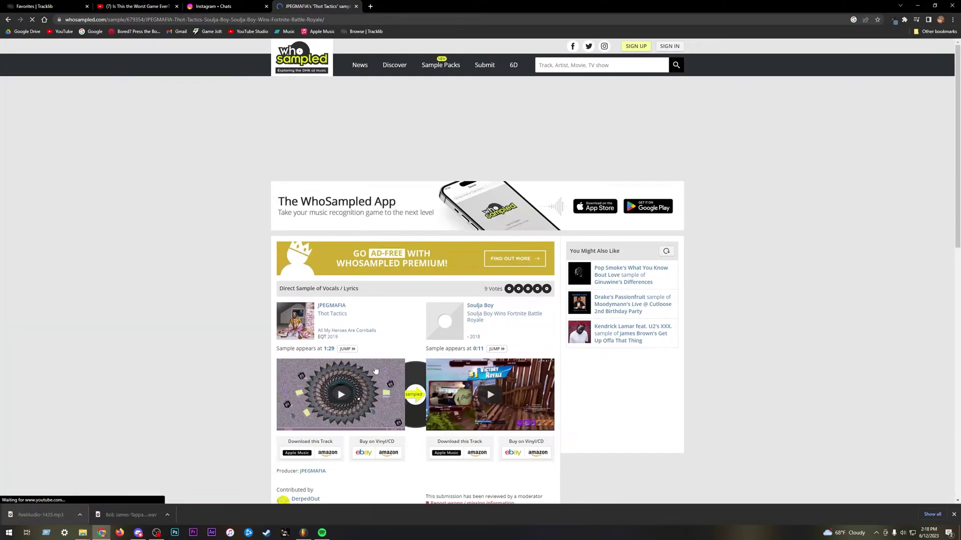
left_click(329, 274)
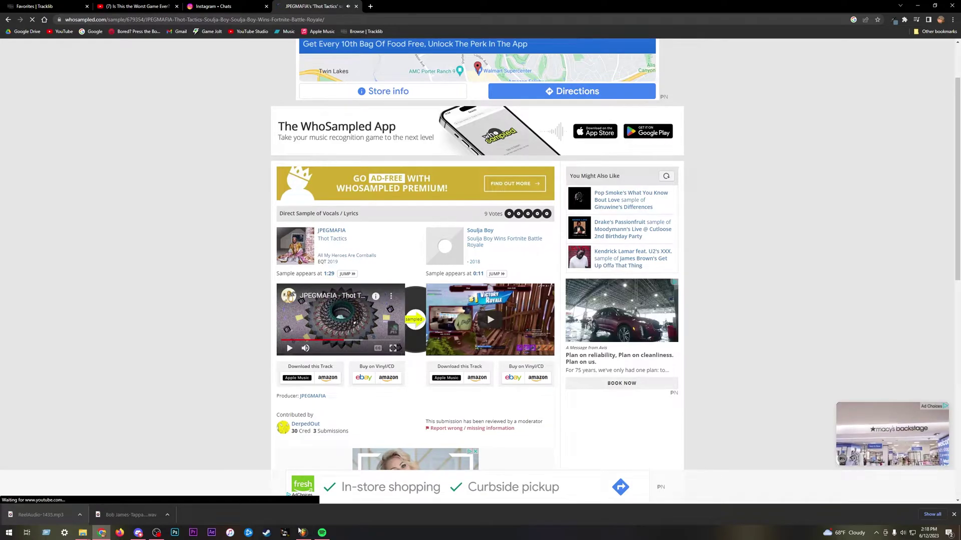
Return to FL Studio and play the arrangement from the middle of bar 9, where the Track 2 vocal enters.
key("alt+Tab")
scroll(478, 343, "down", 3)
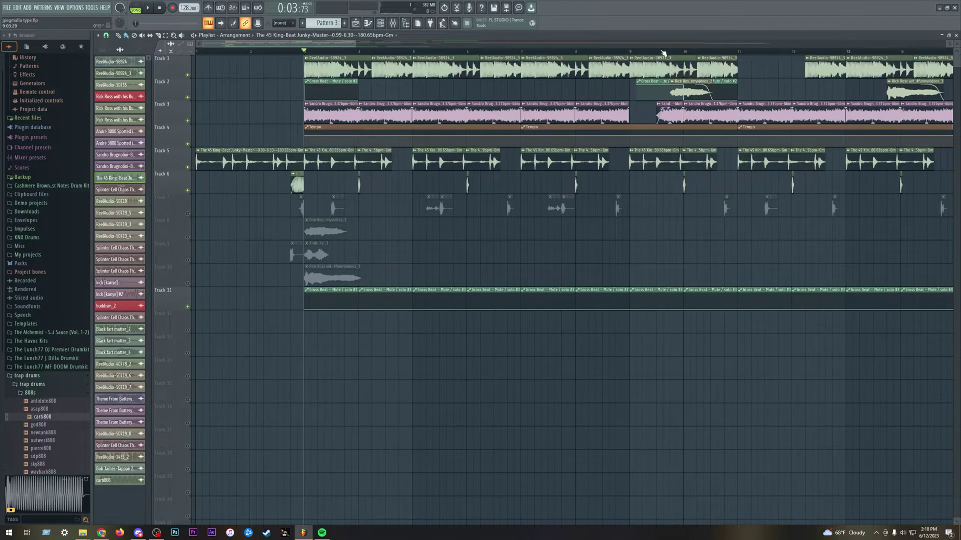
left_click(662, 51)
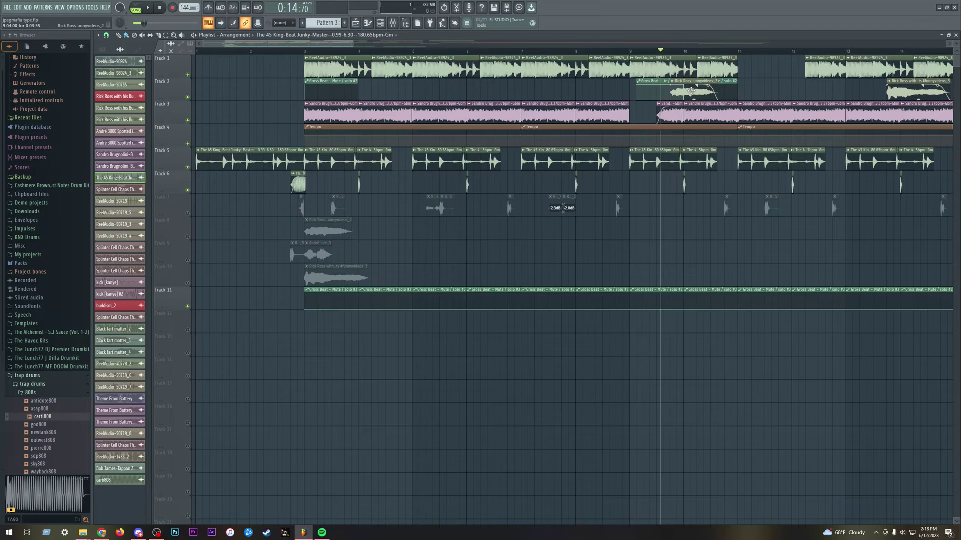
Inspect the Rick Ross vocal clips on Tracks 2, 8 and 10 in their channel settings and preview their samples.
double_click(691, 92)
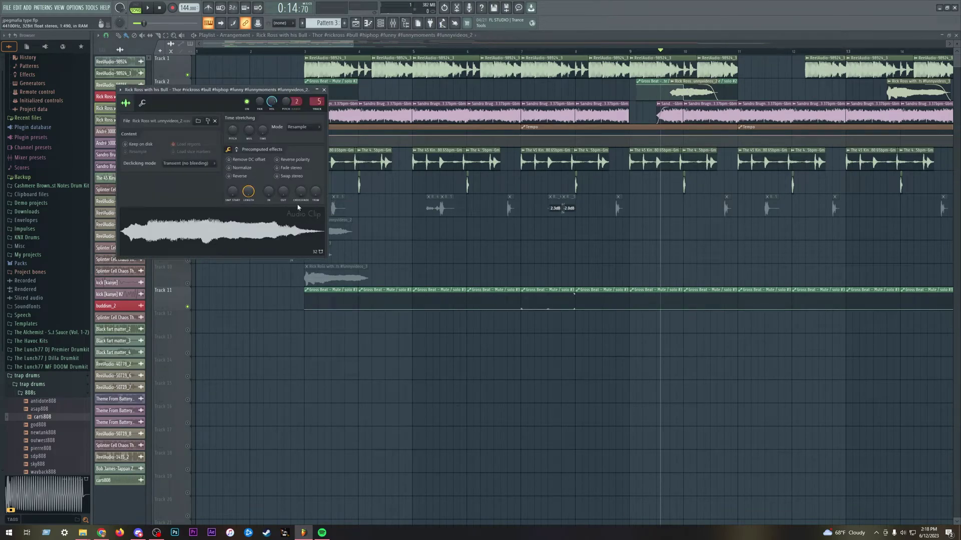
key("Escape")
double_click(323, 255)
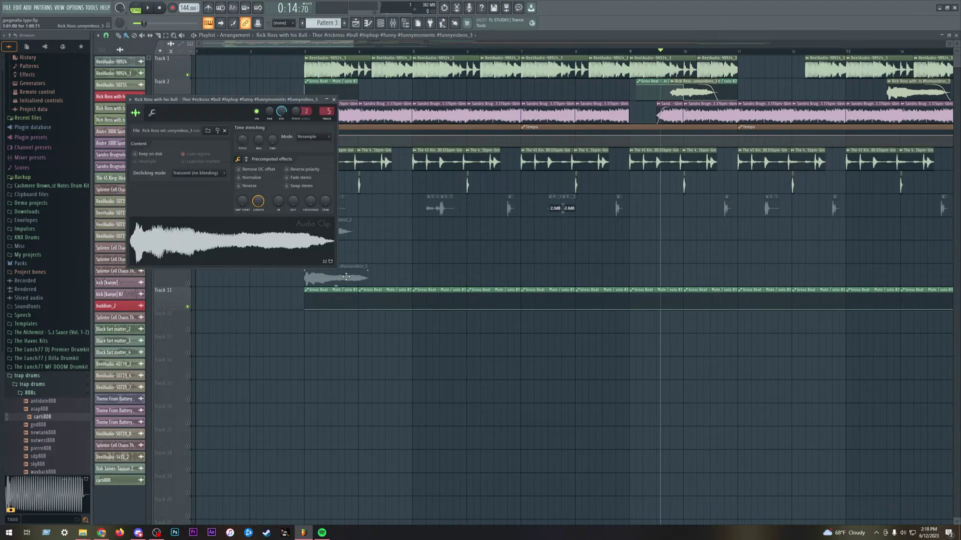
left_click(213, 240)
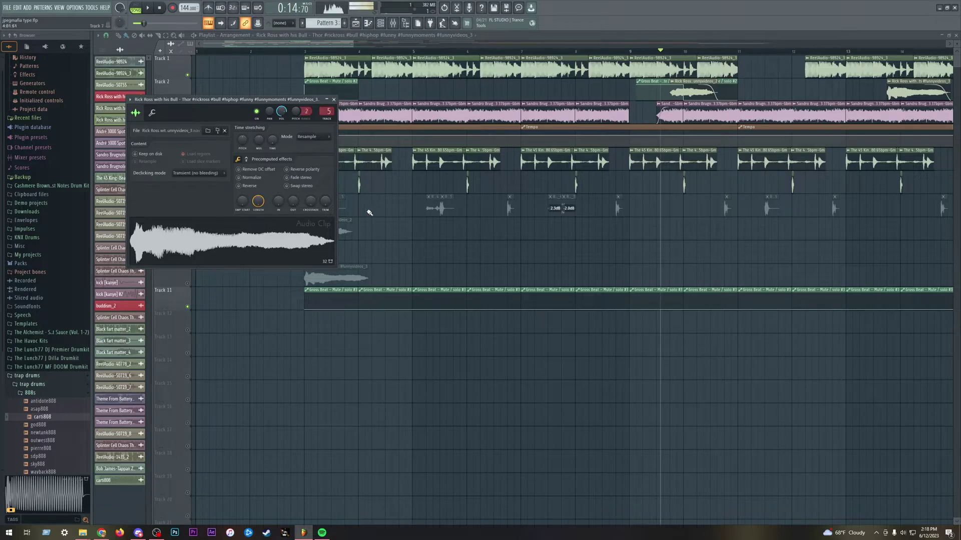
double_click(344, 233)
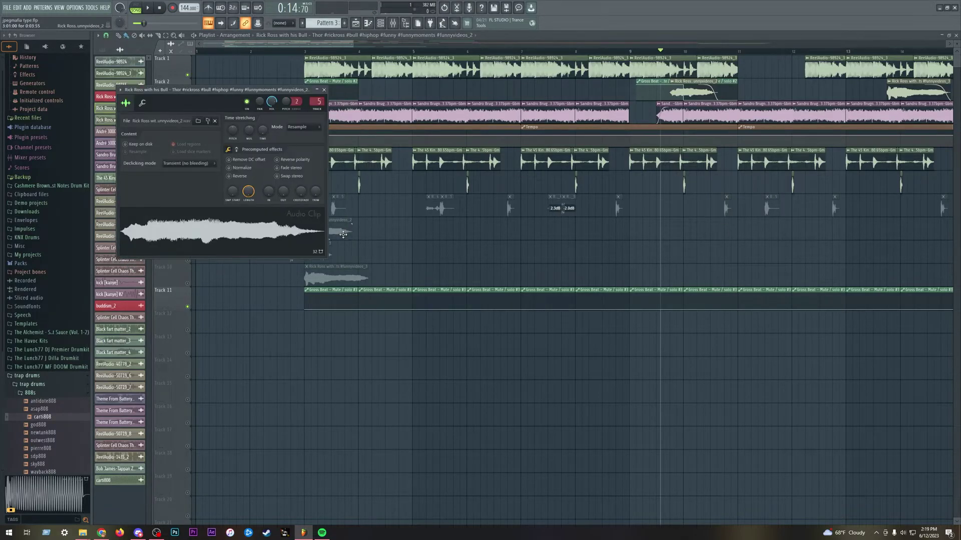
left_click(324, 89)
Inspect Fruity Delay 2 and Fruity Parametric EQ 2 on the Rick Ross mixer track, disable the EQ, and preview the vocal.
left_click(393, 24)
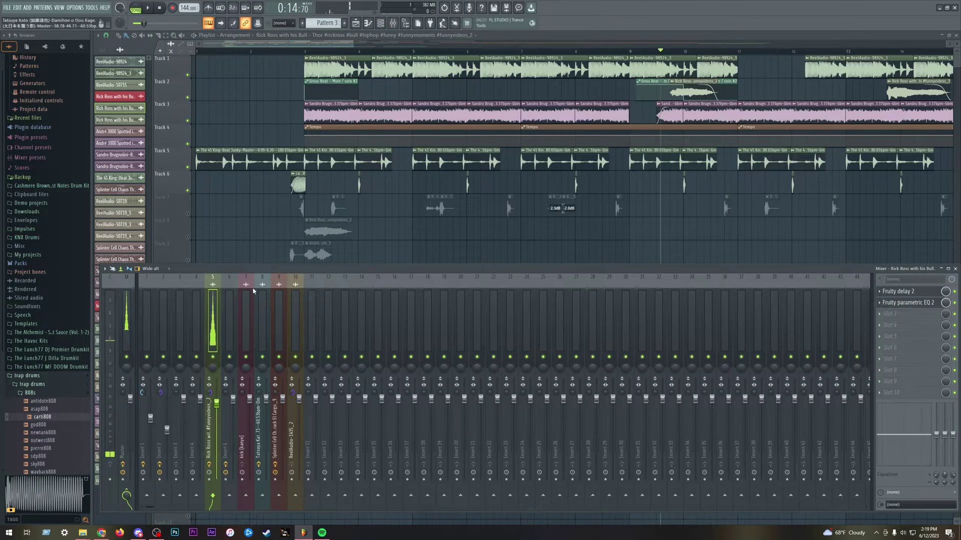
left_click(898, 291)
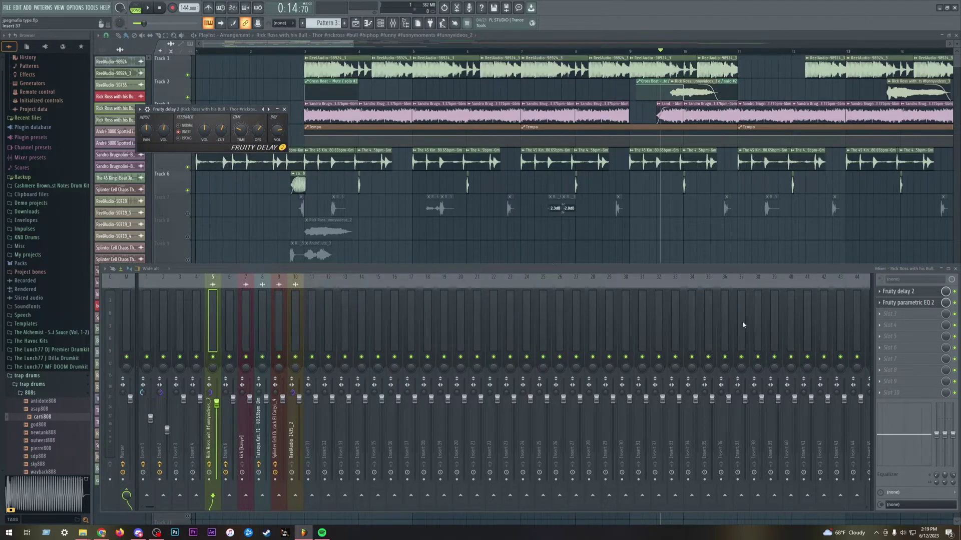
left_click(905, 303)
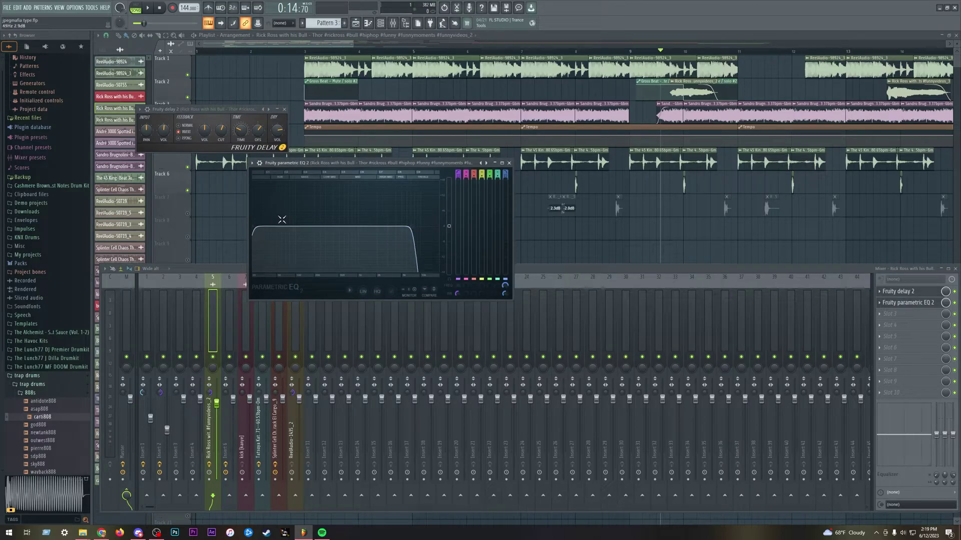
left_click(955, 303)
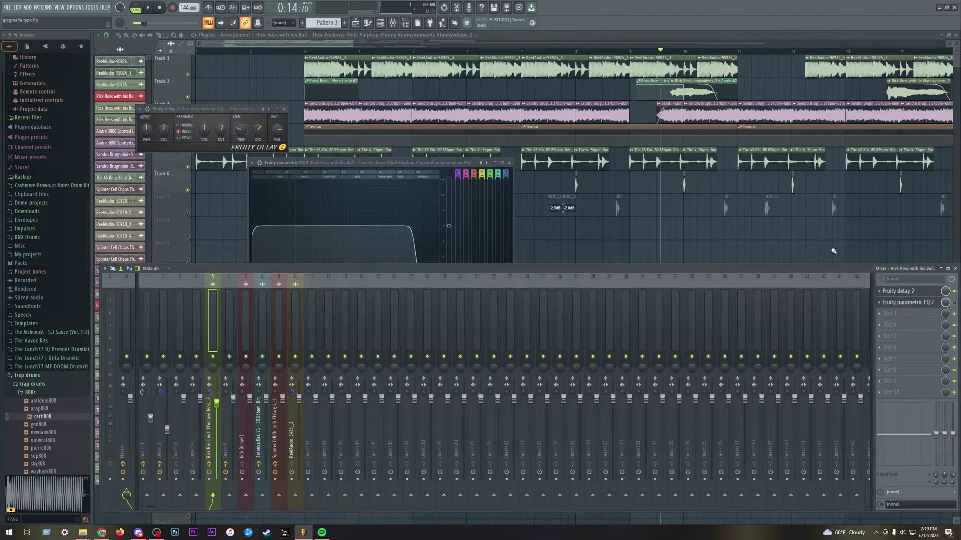
double_click(693, 92)
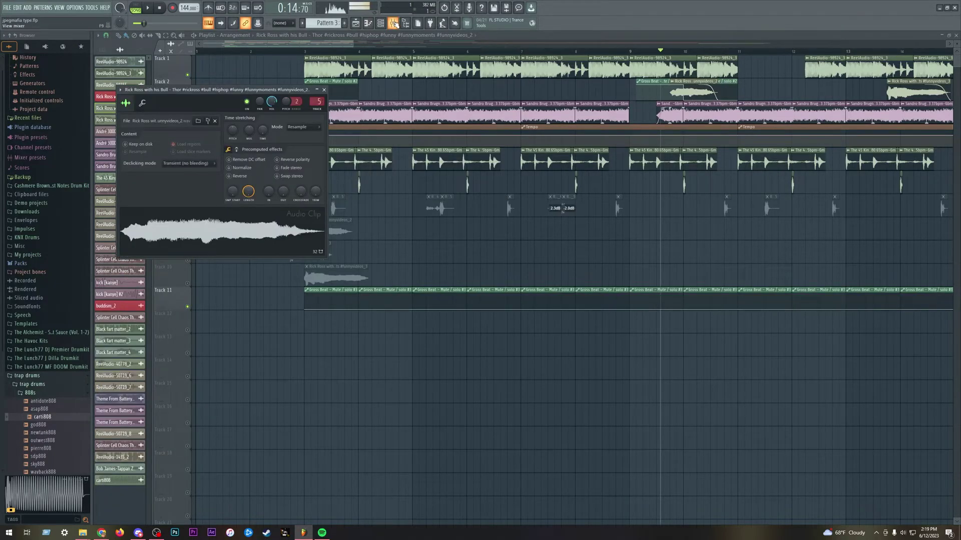
left_click(393, 23)
left_click(594, 252)
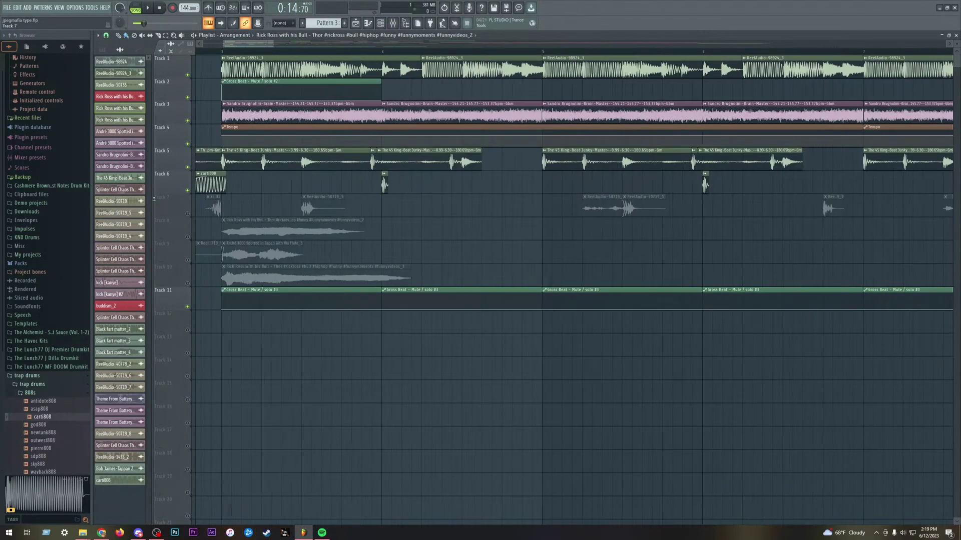
Open the source sample ReelAudio-50719 in Edison and listen to its recording.
double_click(126, 204)
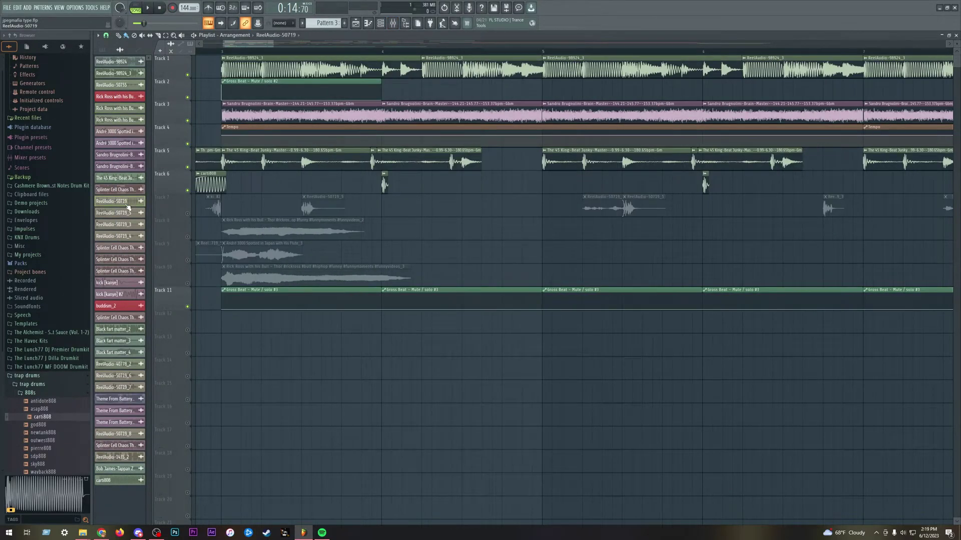
right_click(212, 242)
left_click(253, 276)
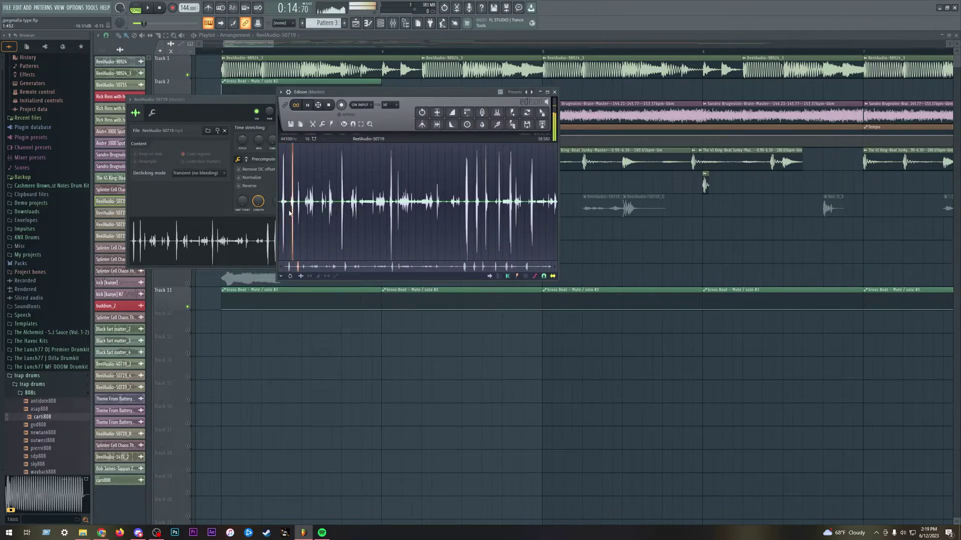
key("space")
Check the channel settings of the ReelAudio-50719_5 clip used on Track 7.
scroll(282, 205, "up", 2)
scroll(283, 206, "up", 3)
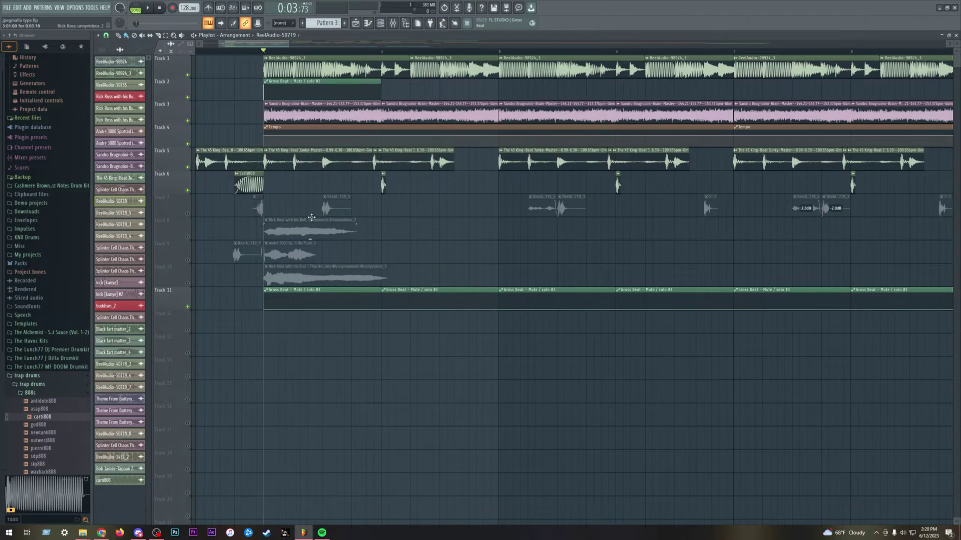
double_click(708, 204)
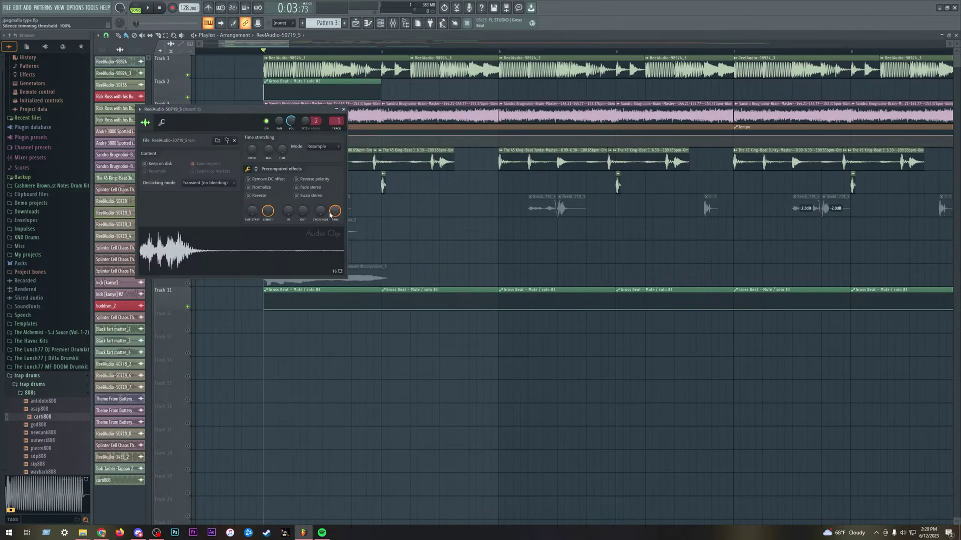
left_click(343, 109)
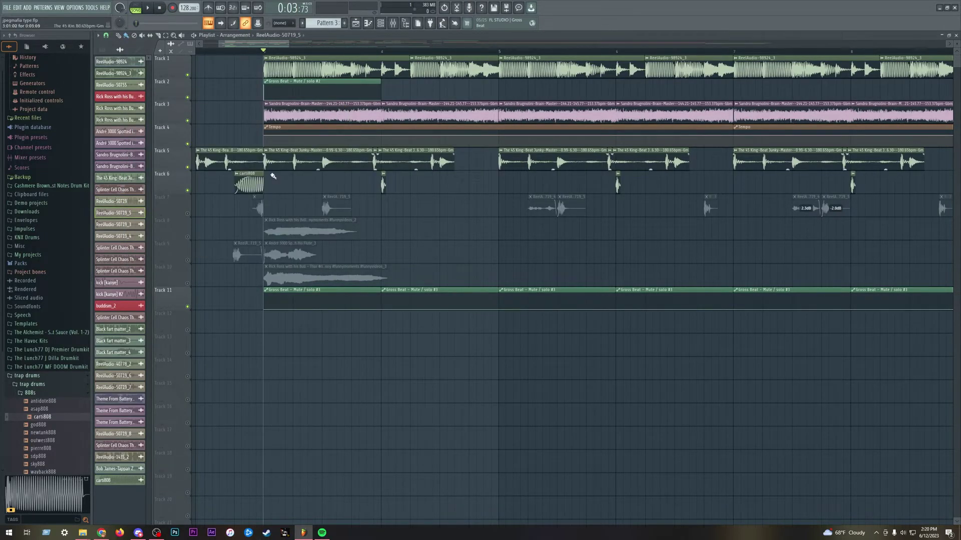
Play the beat from bar 3 without Track 7, unmute Track 7, and play it again from bar 3.
key("space")
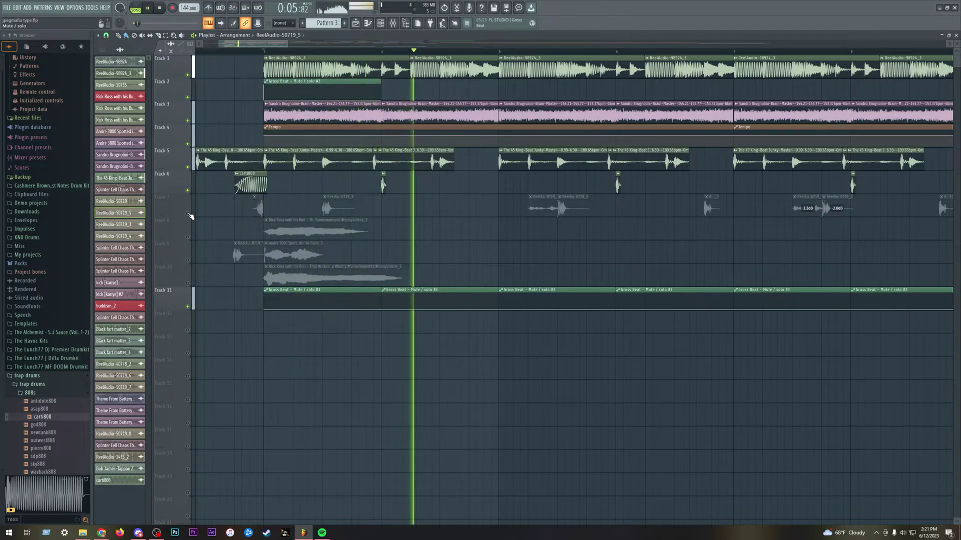
key("space")
left_click(188, 214)
key("space")
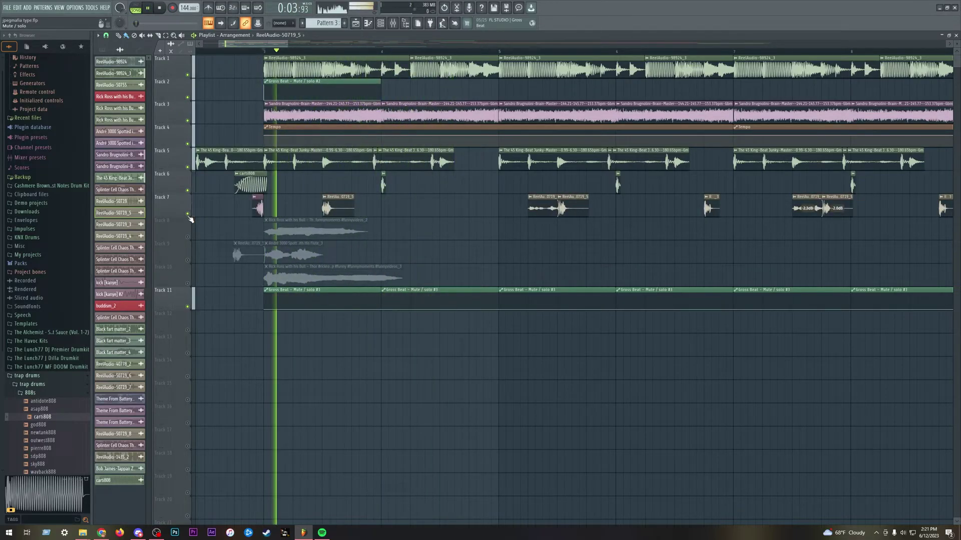
key("space")
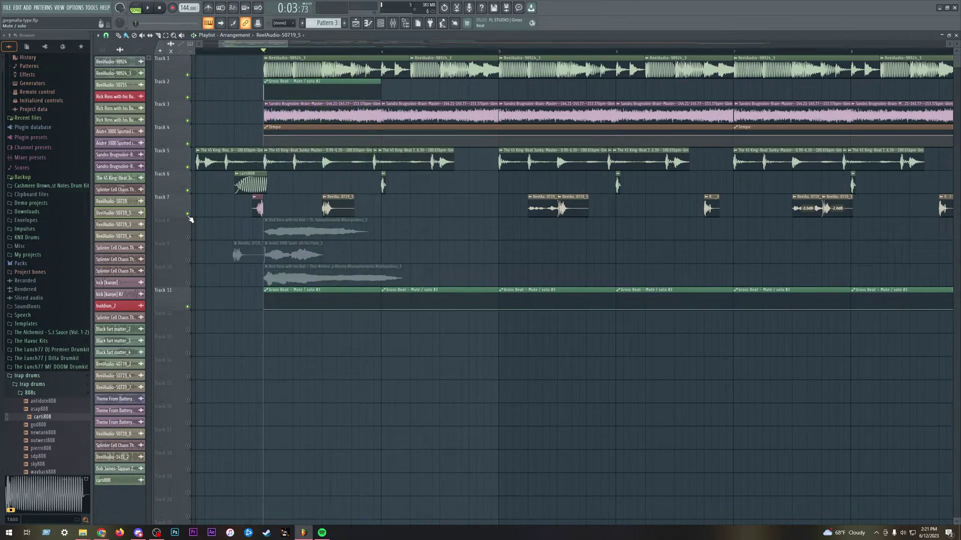
Move the carti808 clip on Track 6 slightly earlier so it ends at bar 3, and check it in playback.
left_click_drag(251, 189, 239, 189)
key("space")
key("space")
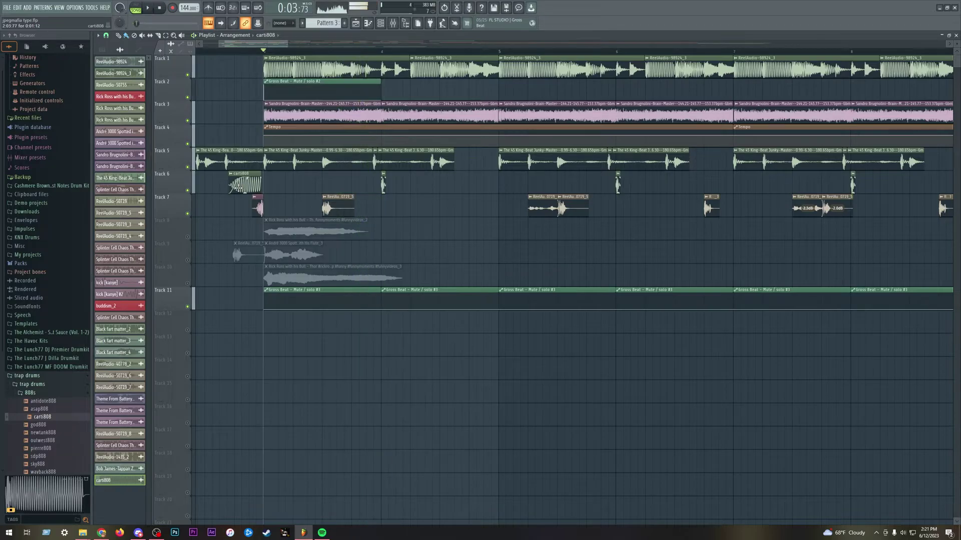
Preview the ReelAudio-50719_4 sample from the Track 7 clip in bar 5, and play the arrangement from bar 5.
scroll(457, 204, "down", 4)
scroll(456, 205, "up", 5)
double_click(517, 210)
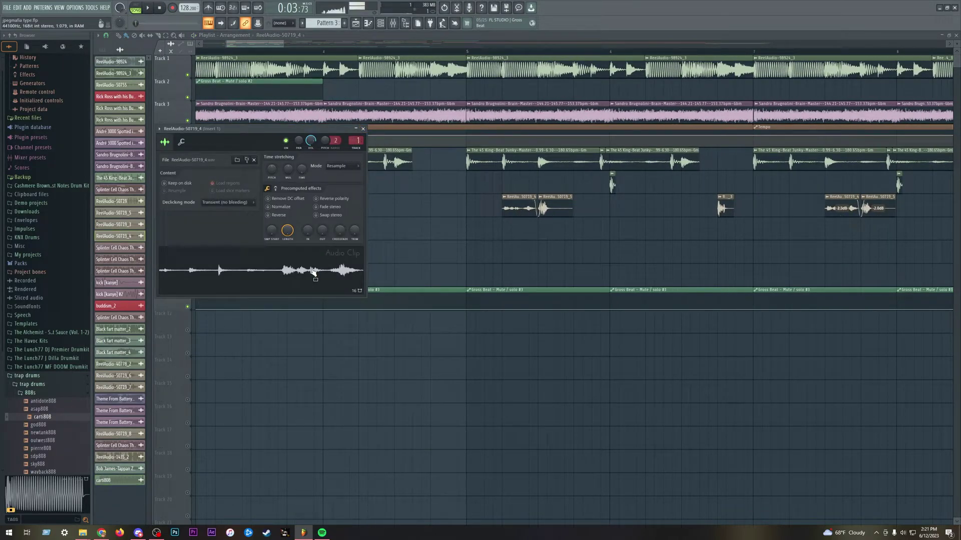
left_click(363, 129)
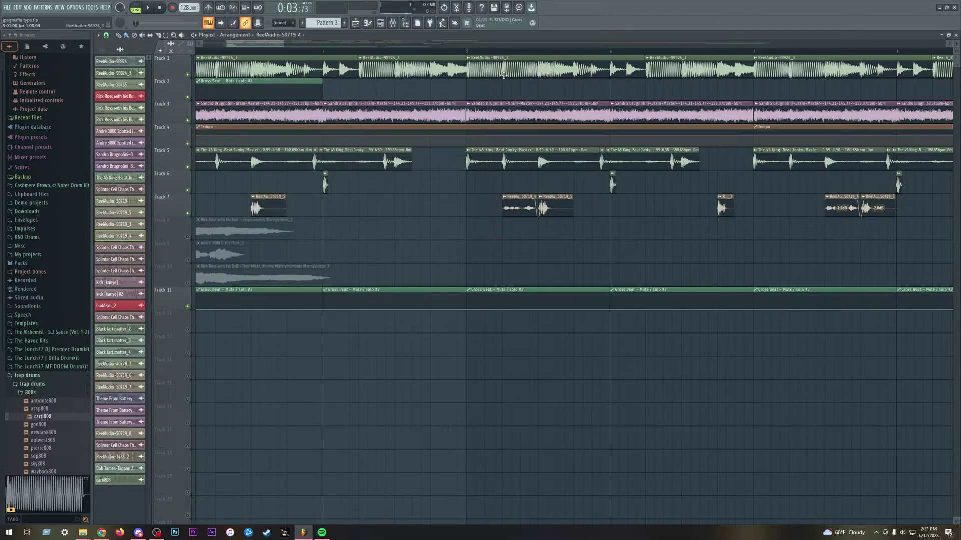
key("space")
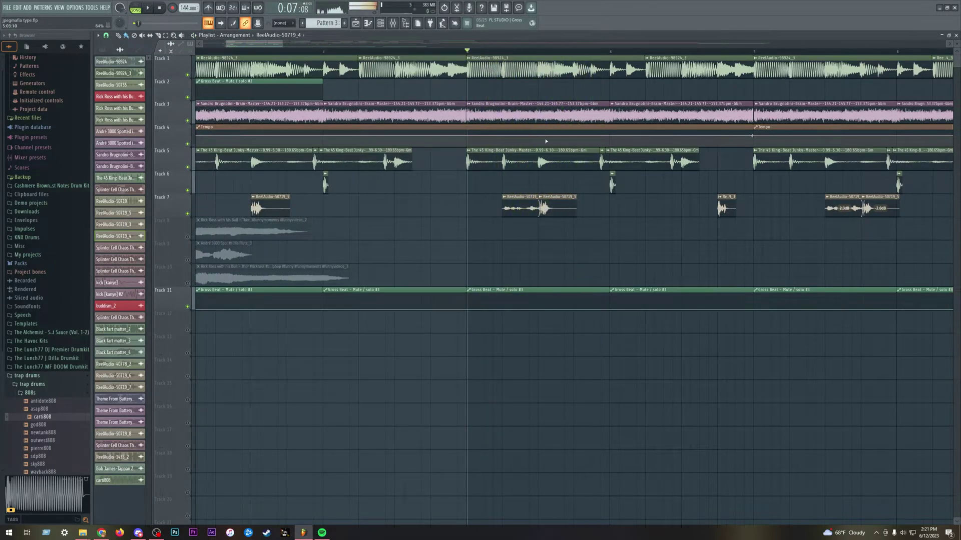
Preview the ReelAudio-50719_3 sample from the Track 7 clip at the end of bar 6.
scroll(540, 137, "down", 2)
double_click(591, 208)
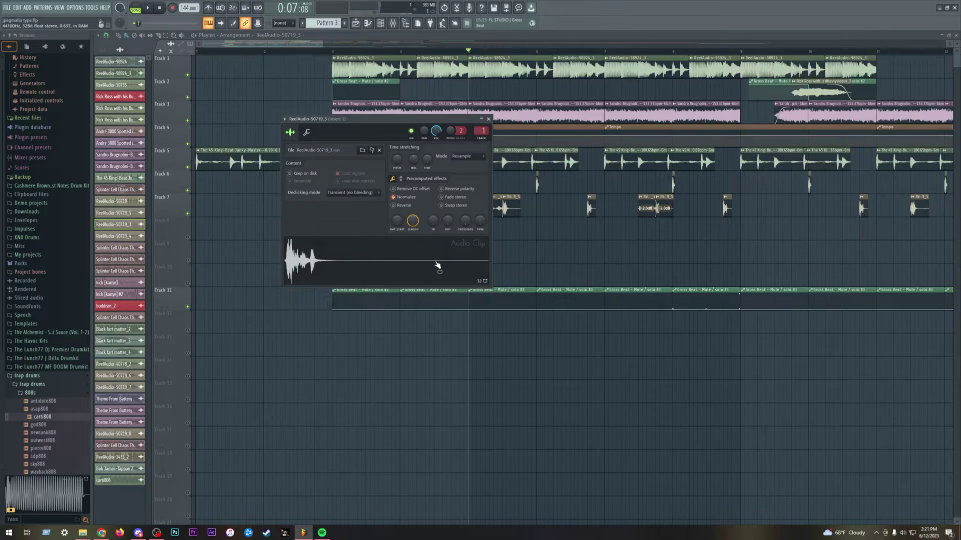
left_click(488, 120)
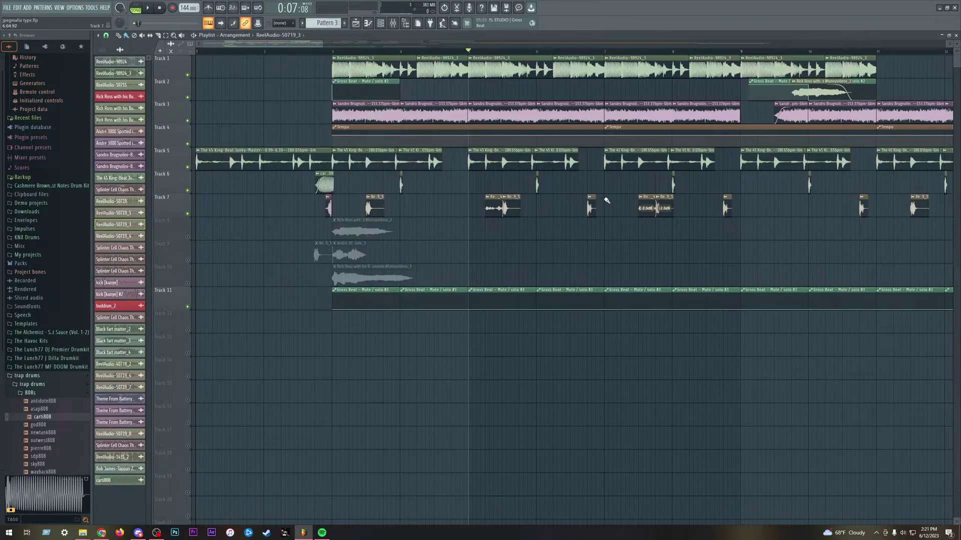
Play the arrangement from bar 8 through to bar 17, and stop playback.
key("space")
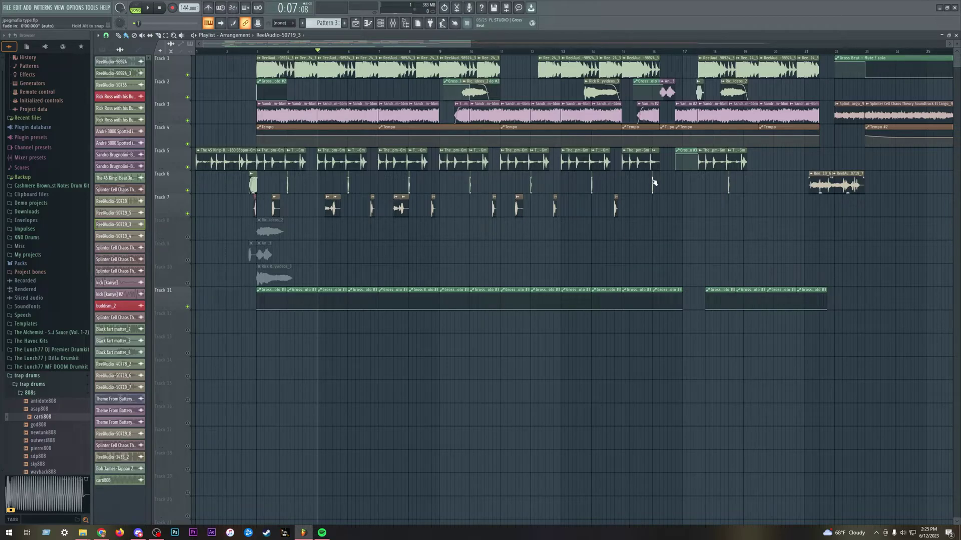
left_click(410, 50)
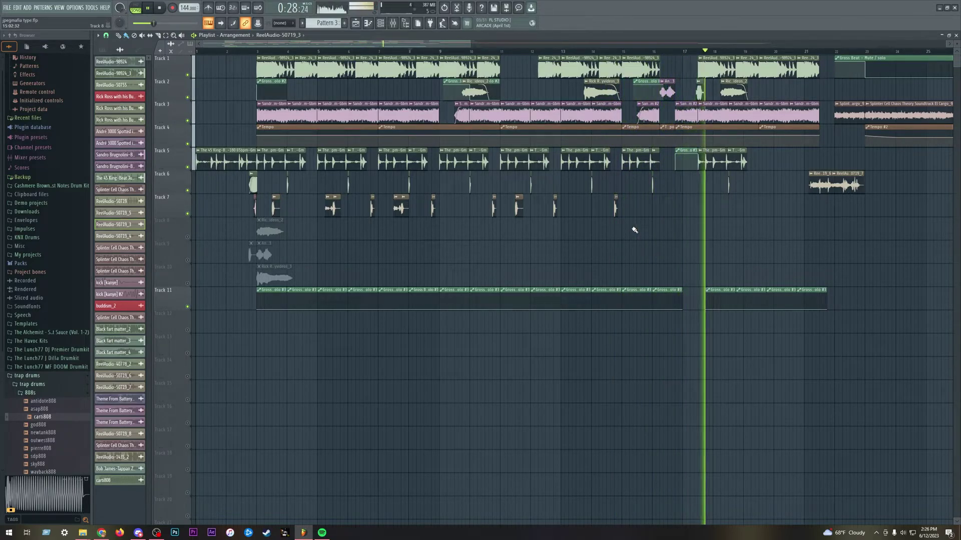
key("space")
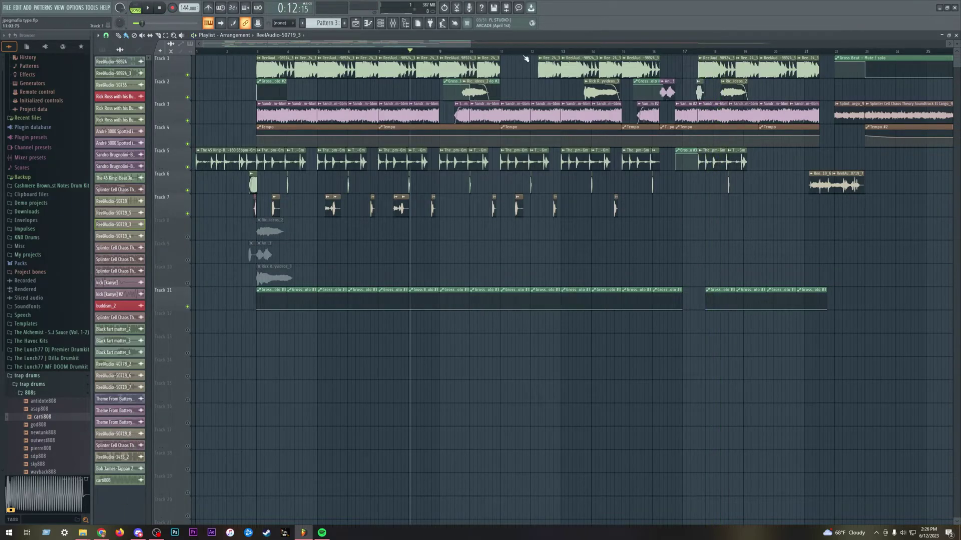
Select the Black fart matter_3 and André 3000 flute clips on Track 2 around bars 16–17, and play the arrangement from bar 16.
left_click(702, 92)
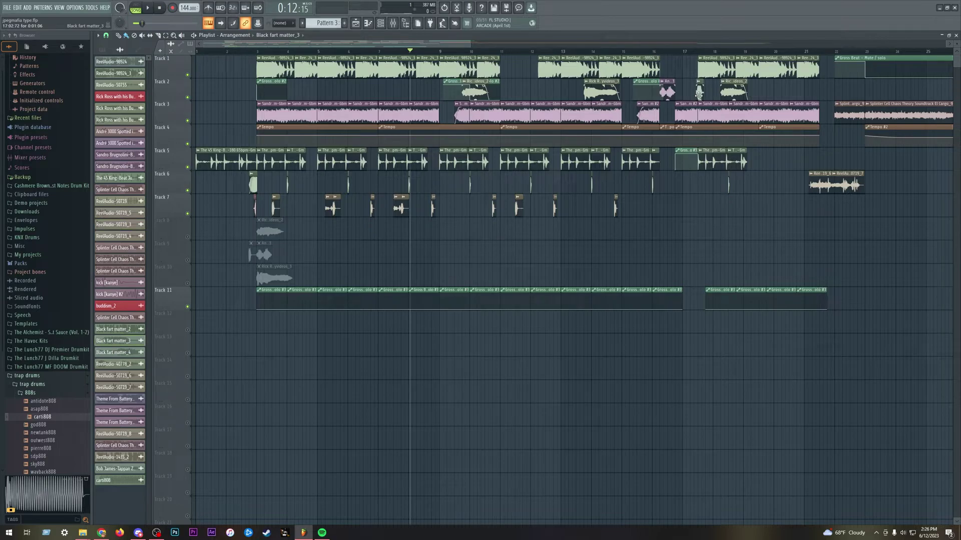
left_click(667, 93)
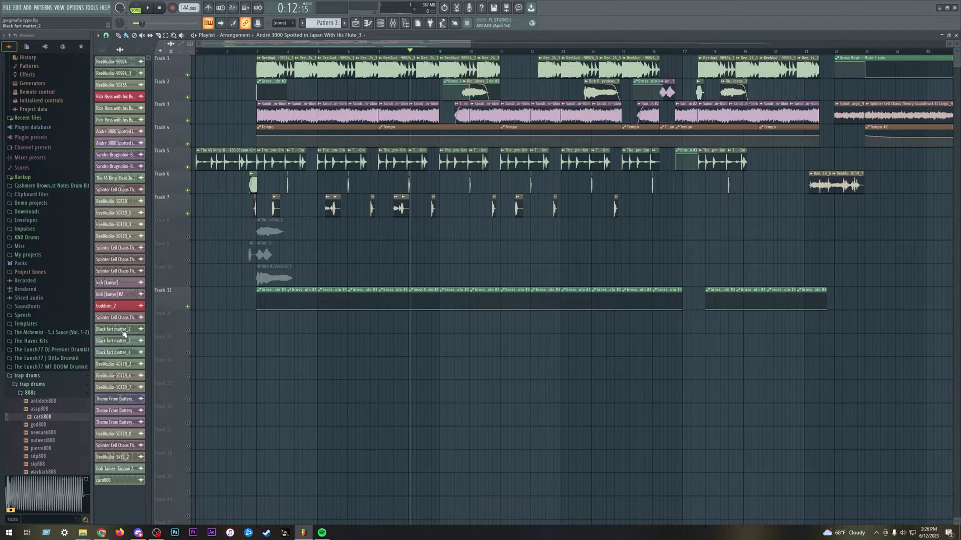
left_click(654, 51)
left_click(147, 7)
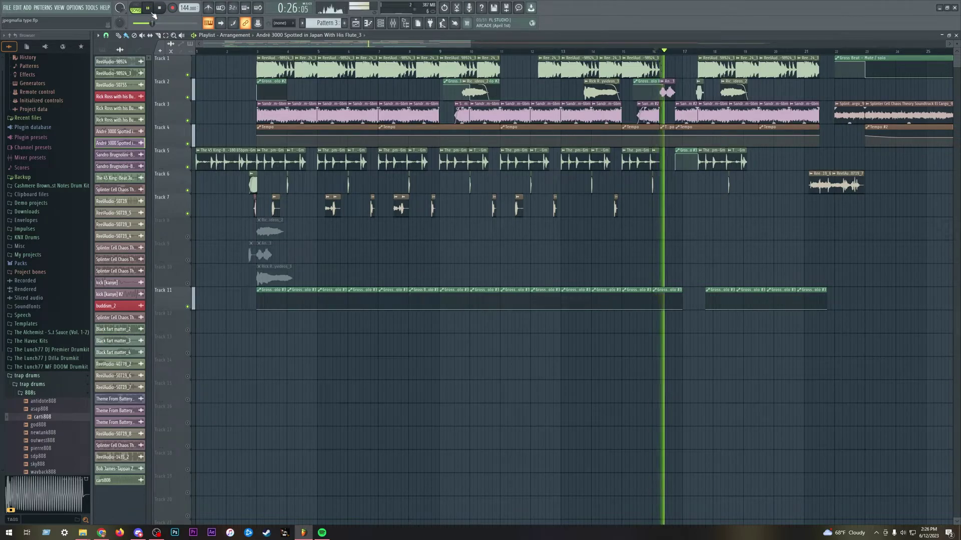
key("space")
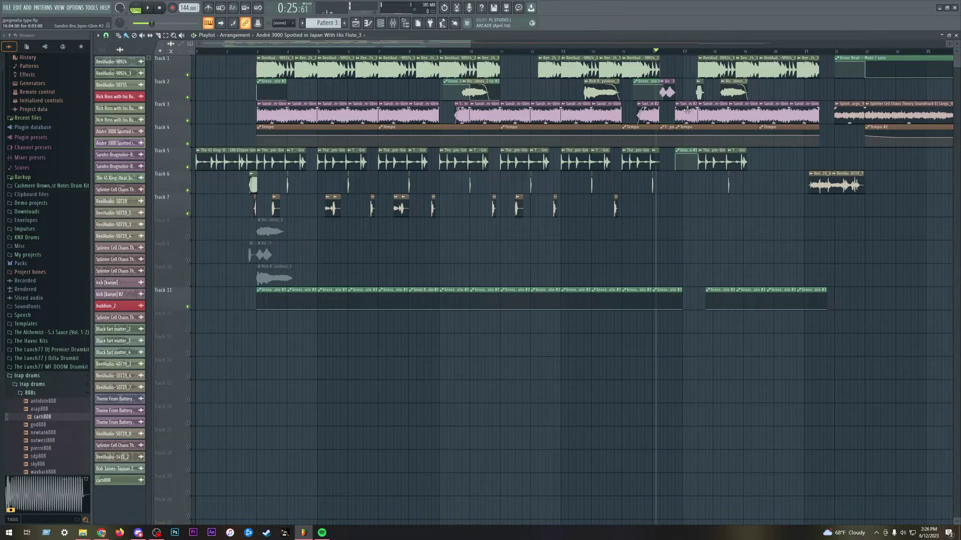
Preview the Sandro Brugnolini-Brain sample from the Track 3 clip near bar 17, and the Black fart matter_2 sample.
double_click(687, 110)
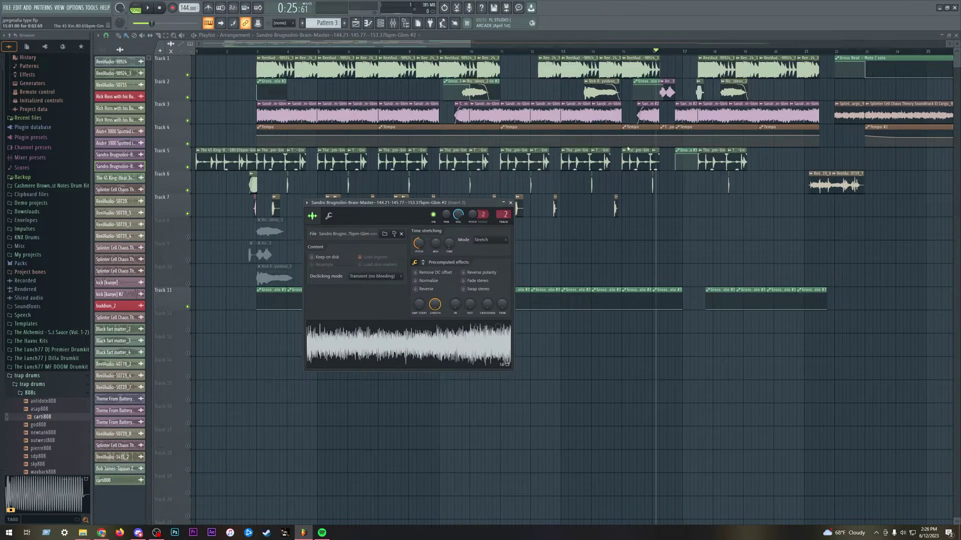
key("Escape")
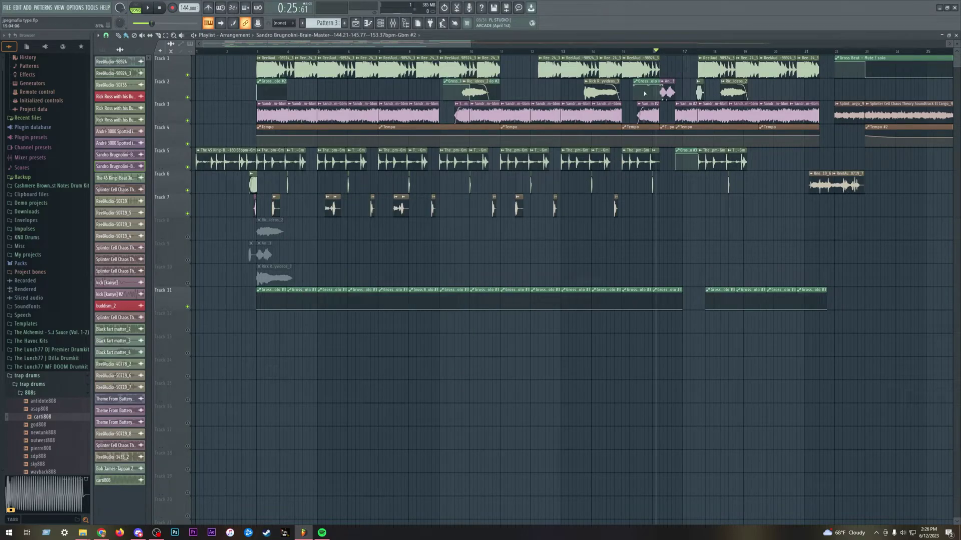
double_click(680, 118)
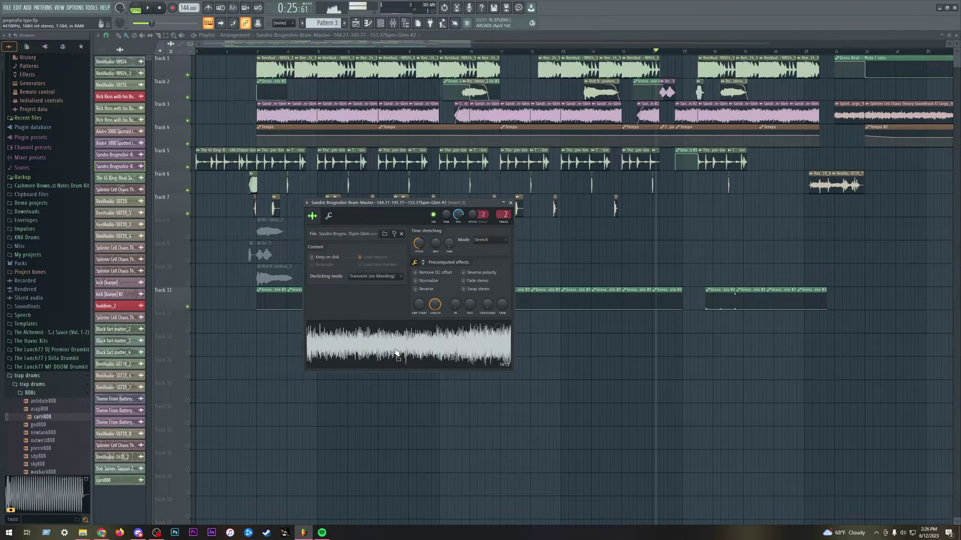
key("Escape")
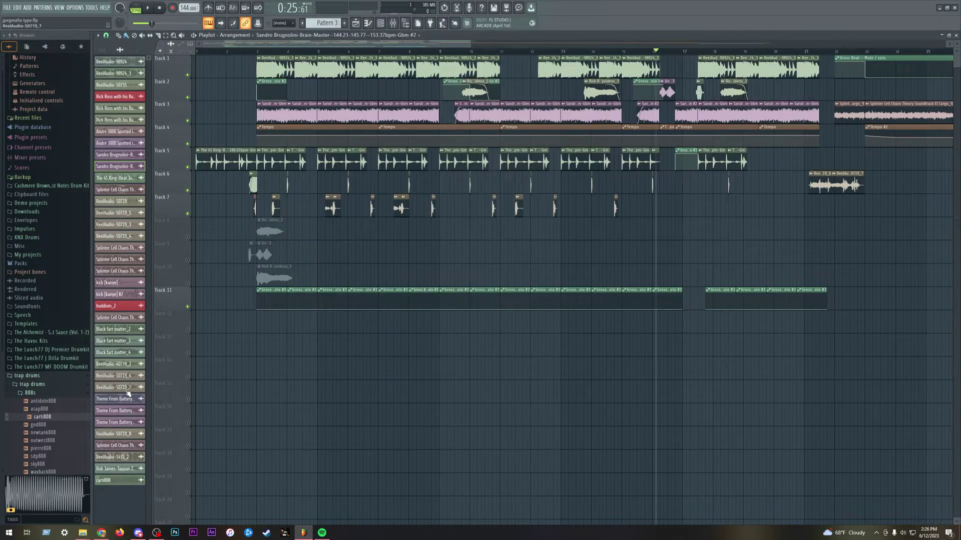
left_click(113, 328)
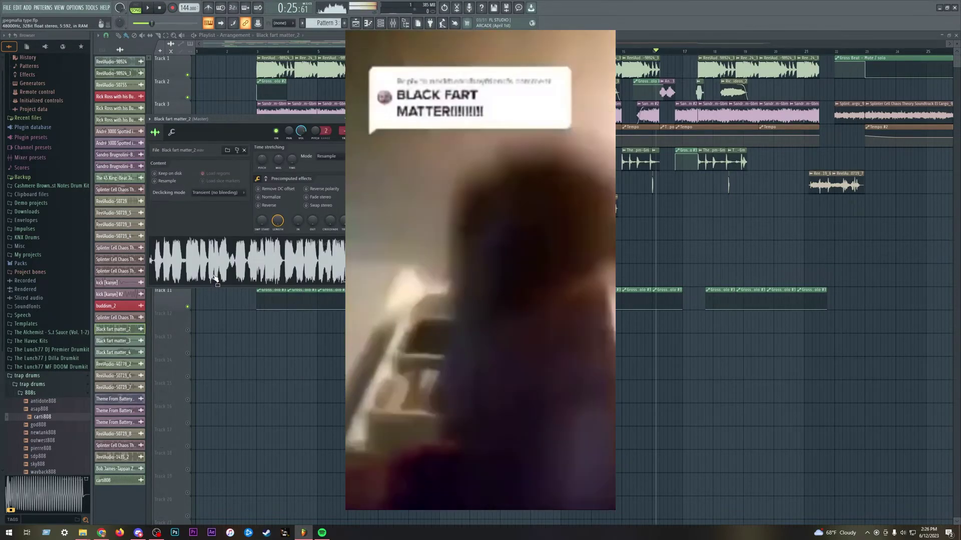
left_click(165, 10)
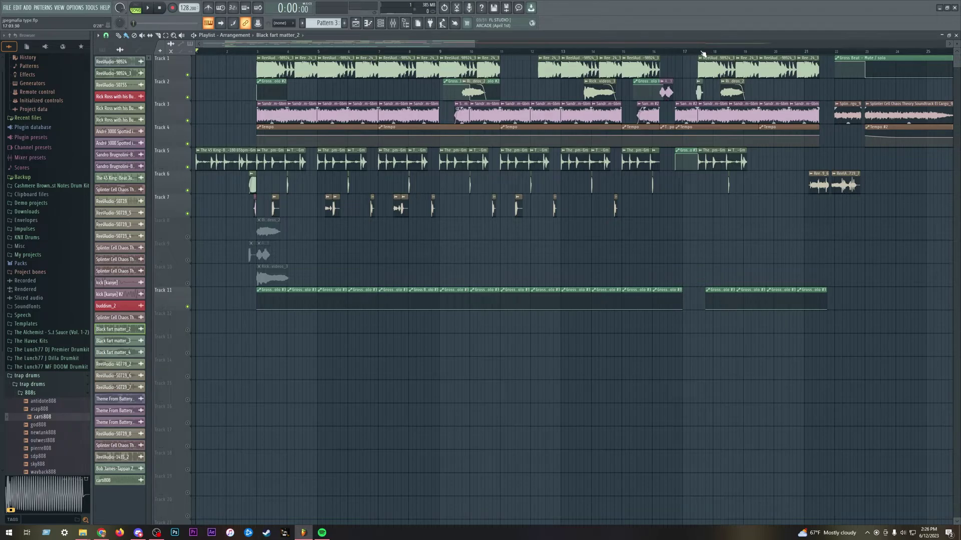
Play the arrangement from bar 17 past bar 21, and stop playback.
left_click(699, 51)
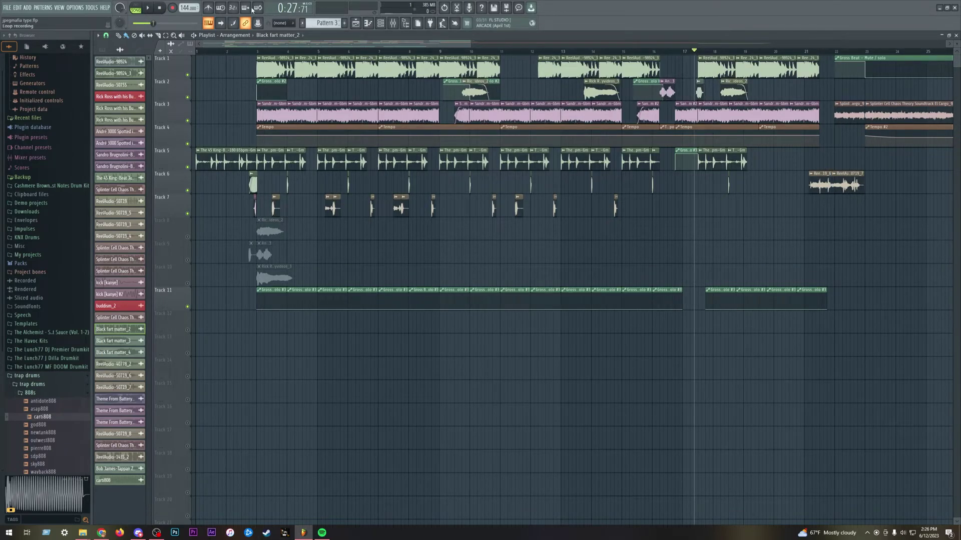
left_click(149, 8)
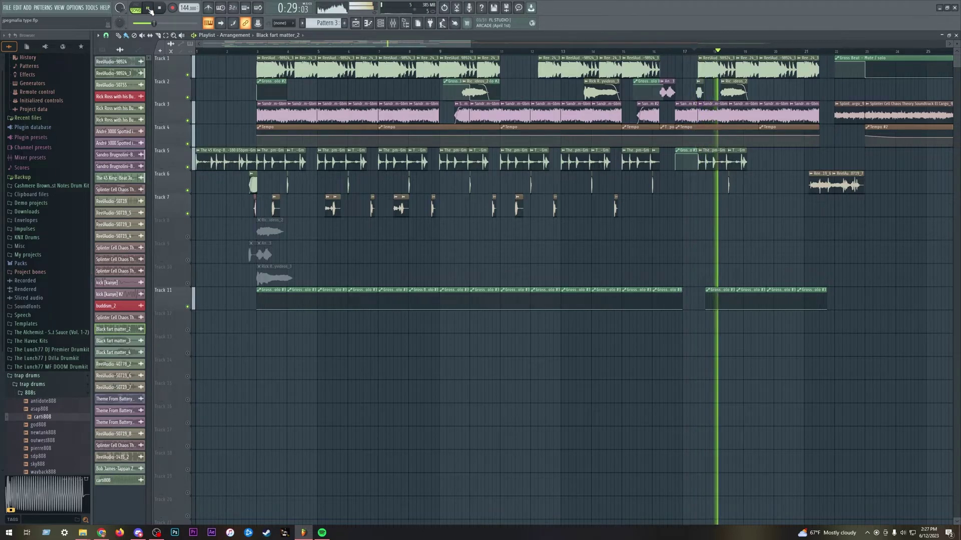
left_click(161, 8)
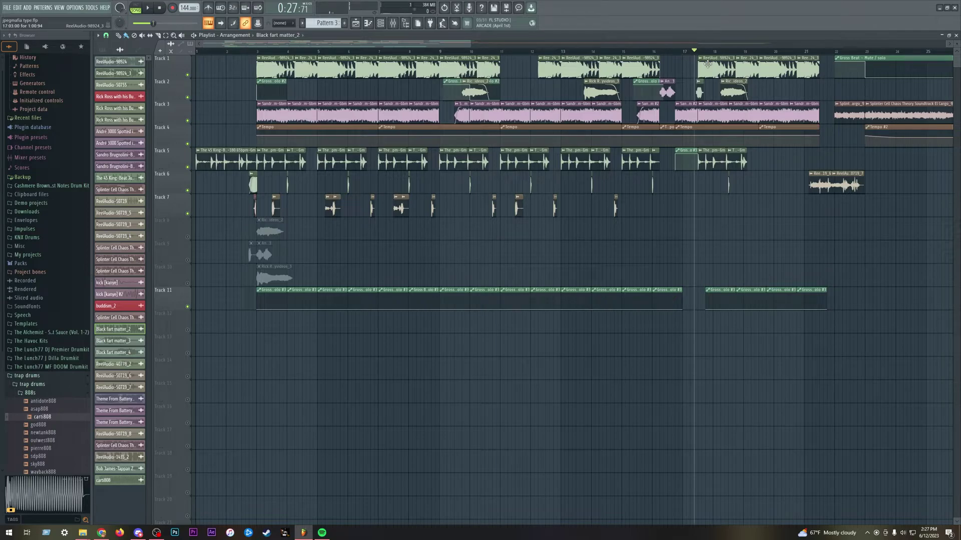
key("space")
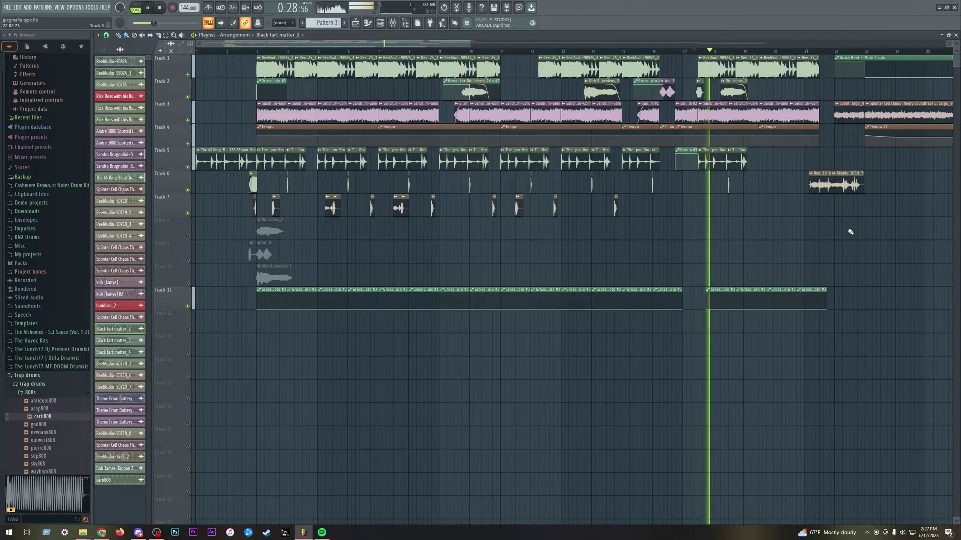
scroll(849, 233, "up", 3, "ctrl")
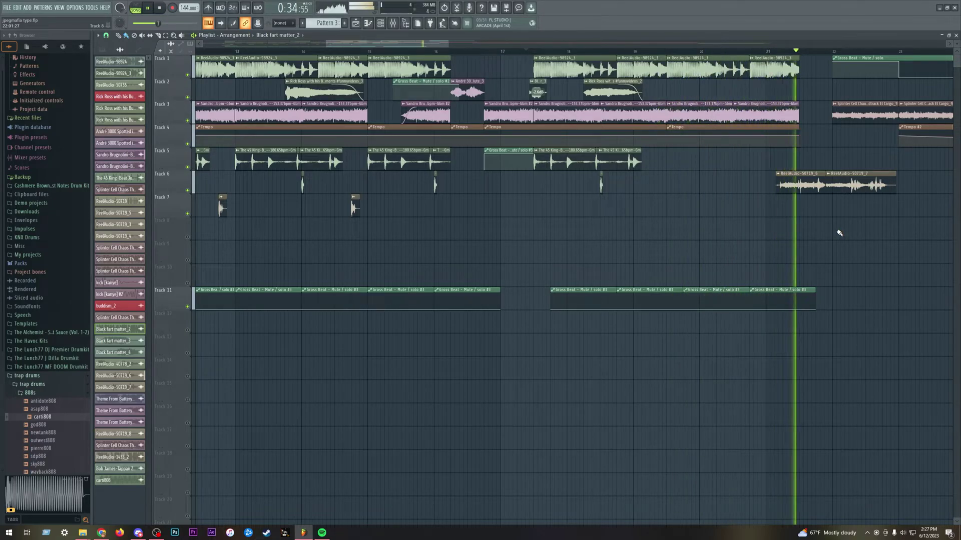
key("space")
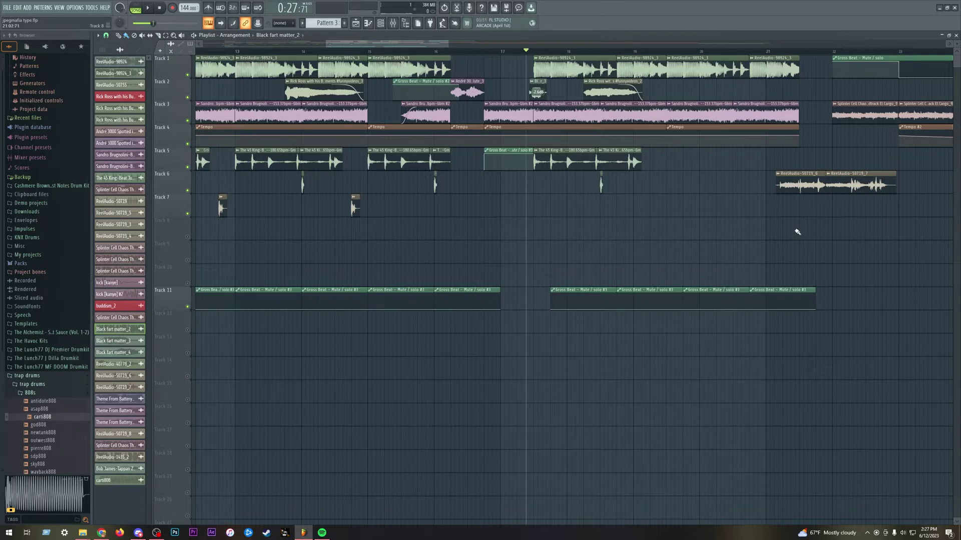
Open the carti808 and kick [kanye] #2 samples from the clips just before bar 3, and play the intro into the main section.
scroll(598, 217, "down", 4)
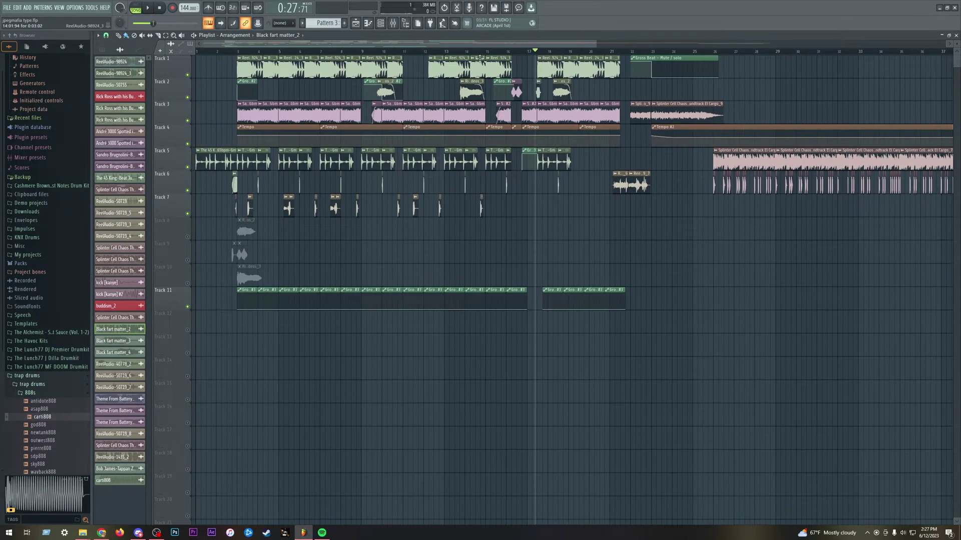
scroll(226, 70, "up", 4)
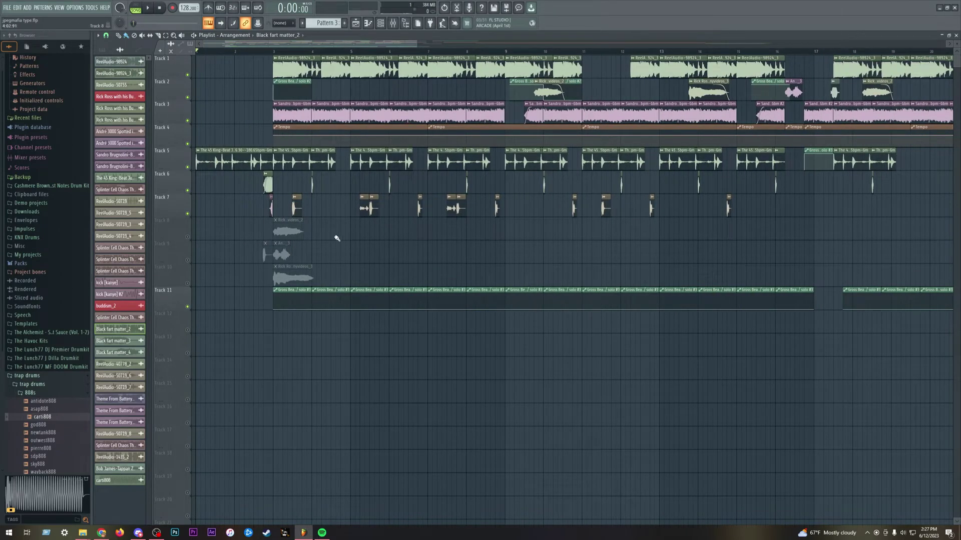
scroll(214, 281, "up", 5)
double_click(353, 184)
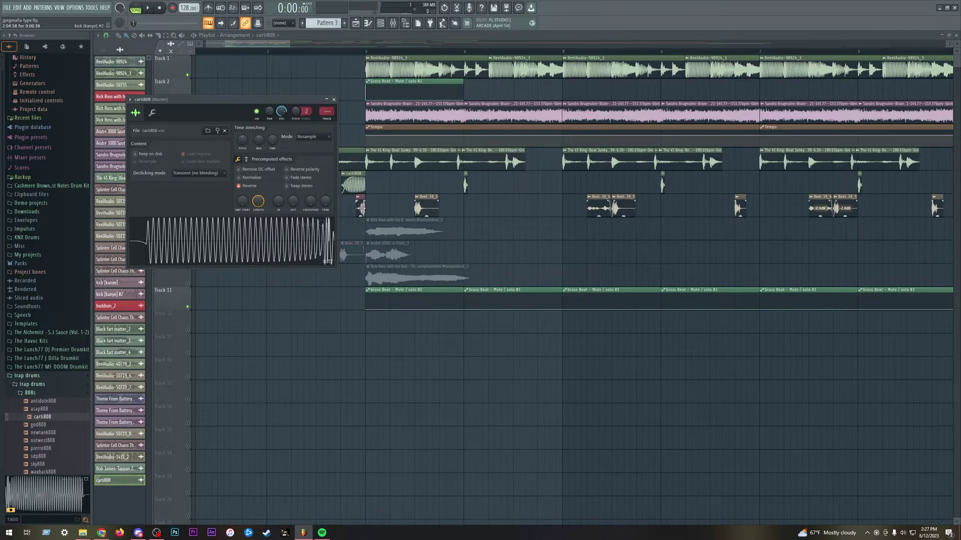
double_click(360, 207)
key("Escape")
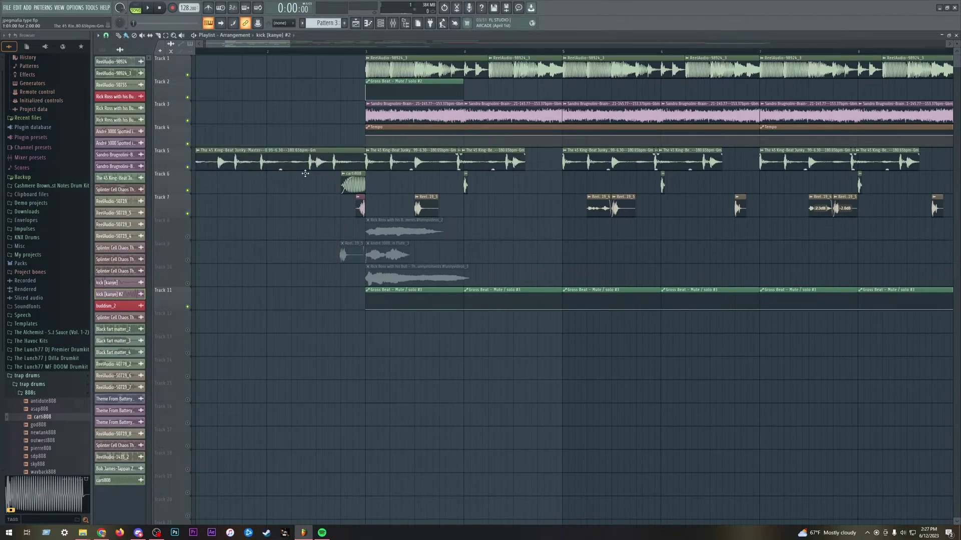
key("space")
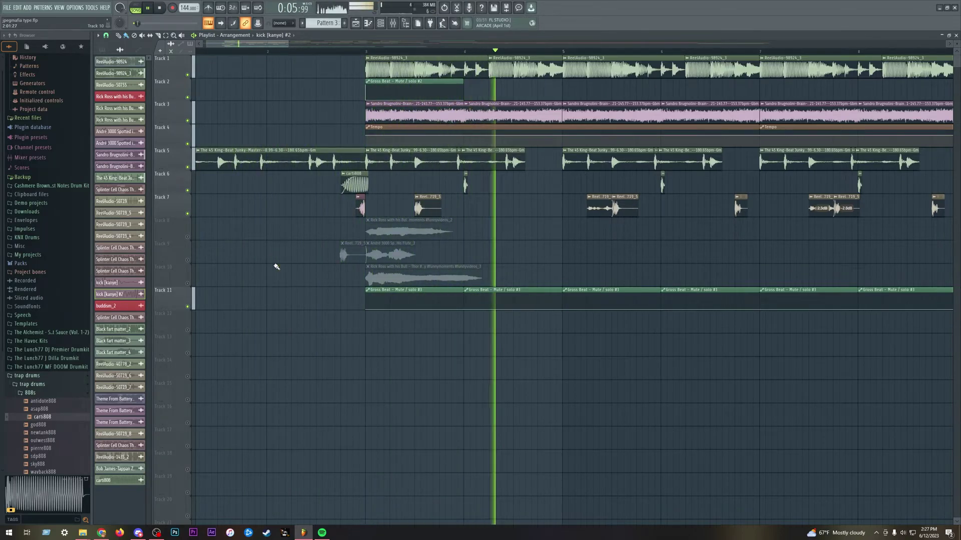
key("space")
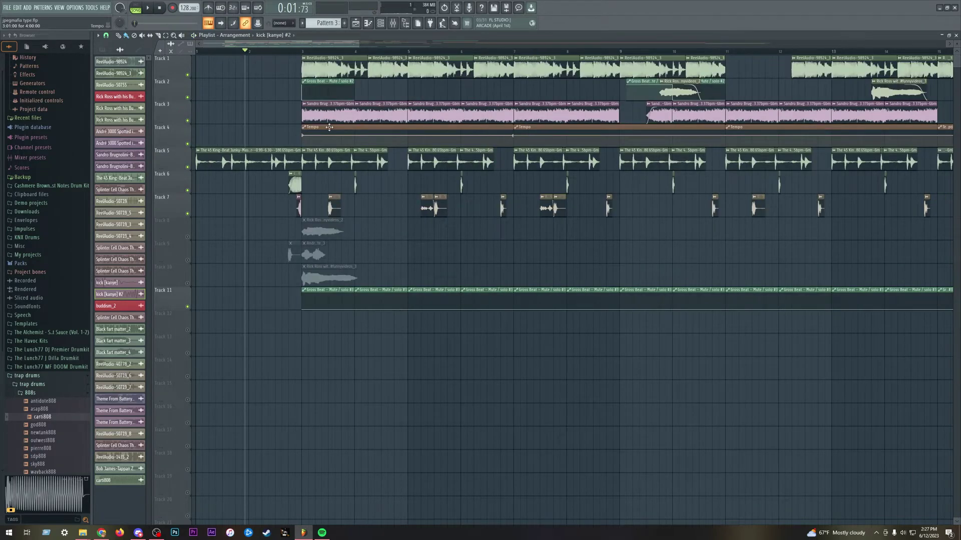
Select the Tempo automation clip on Track 4, and view the project tempo's options for creating an automation clip.
left_click(330, 127)
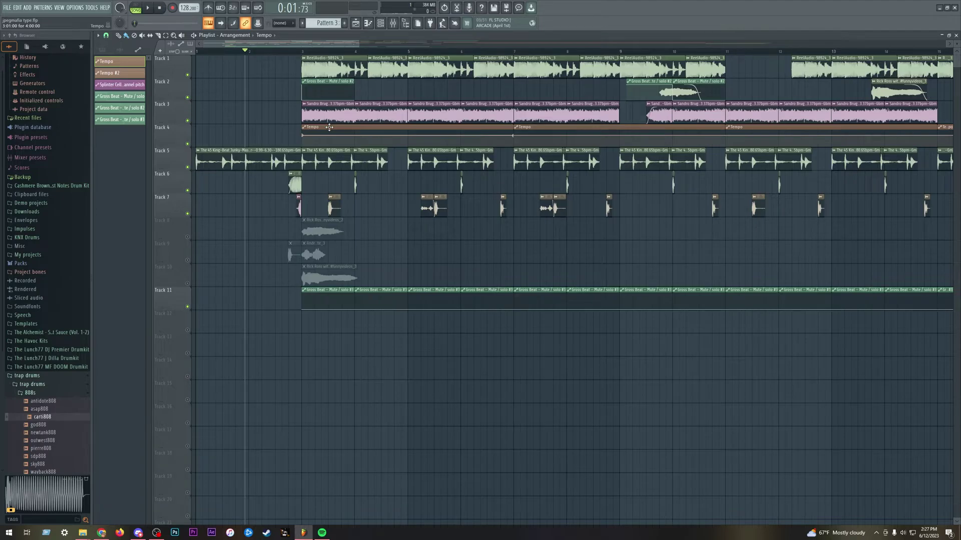
right_click(187, 10)
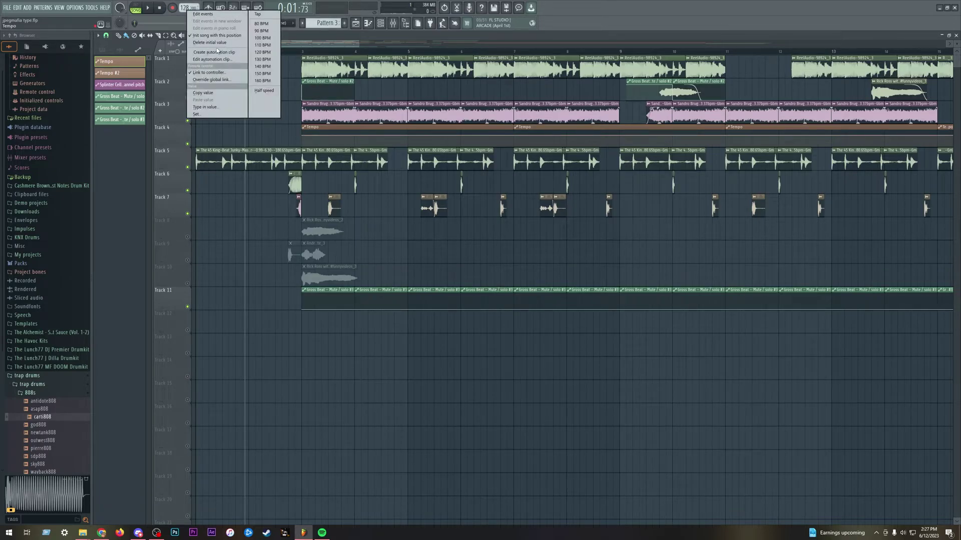
left_click(175, 18)
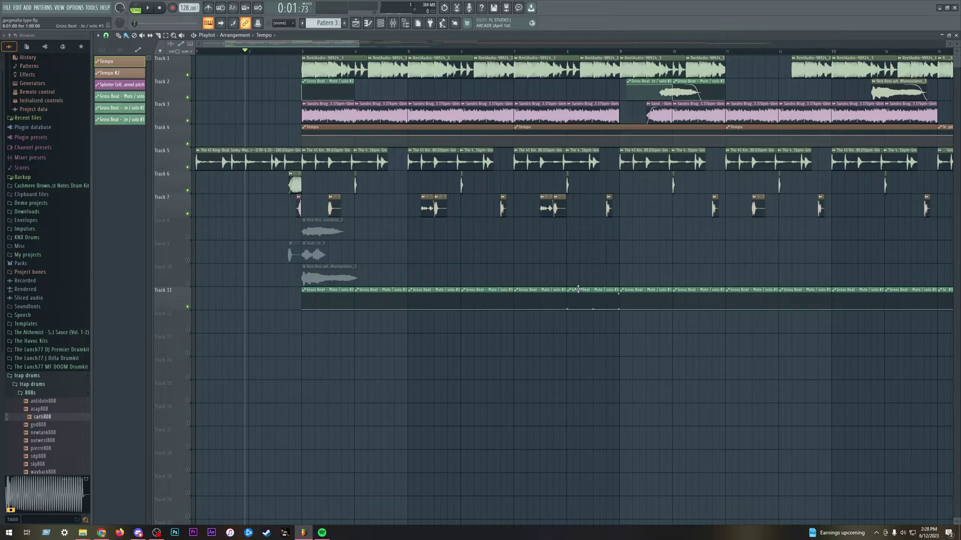
Preview the Splinter Cell Chaos Theory Soundtrack El Cargo_6, _7 and _13 chops from Track 5, and place the playhead at bar 26.
scroll(576, 288, "down", 6)
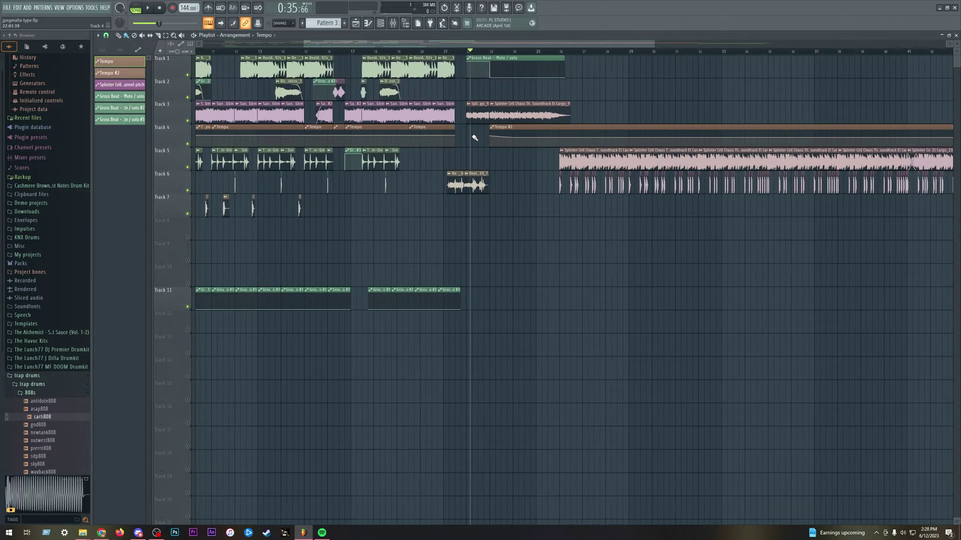
scroll(475, 138, "up", 5)
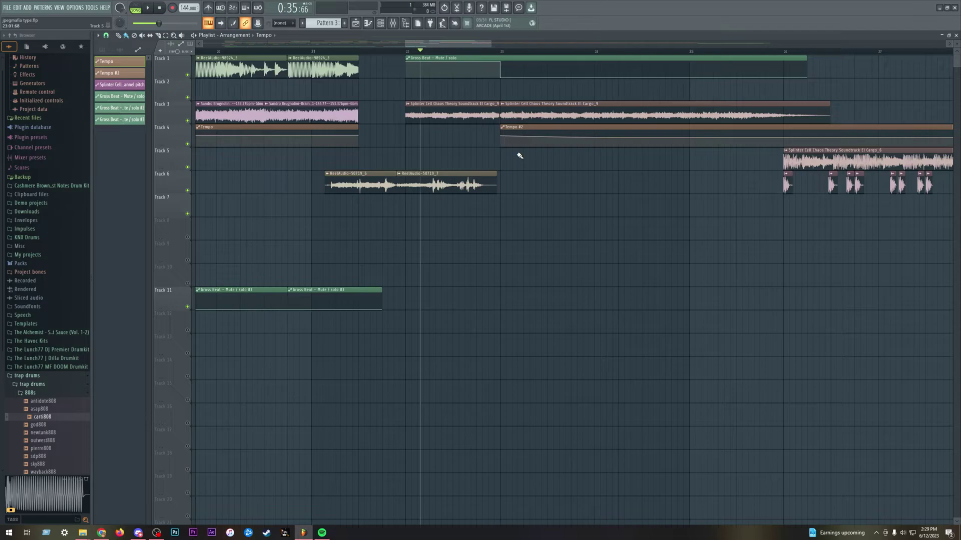
scroll(757, 185, "down", 5)
double_click(781, 163)
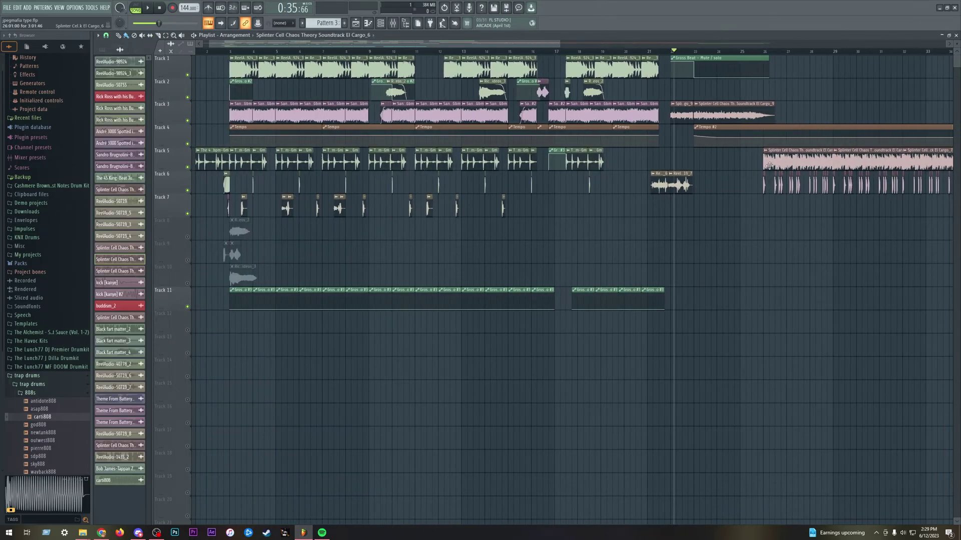
left_click(297, 254)
left_click_drag(502, 45, 592, 53)
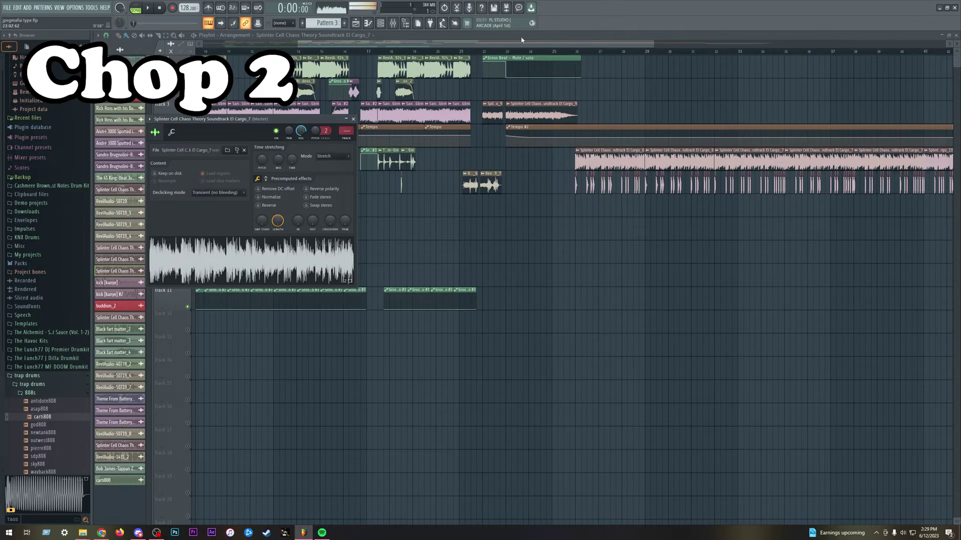
left_click_drag(521, 40, 622, 119)
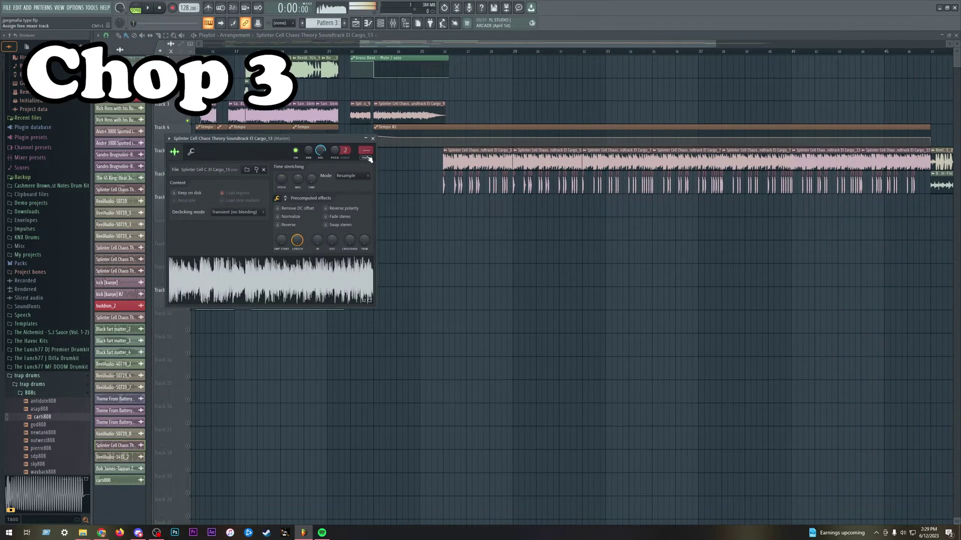
left_click(373, 141)
left_click_drag(462, 46, 539, 45)
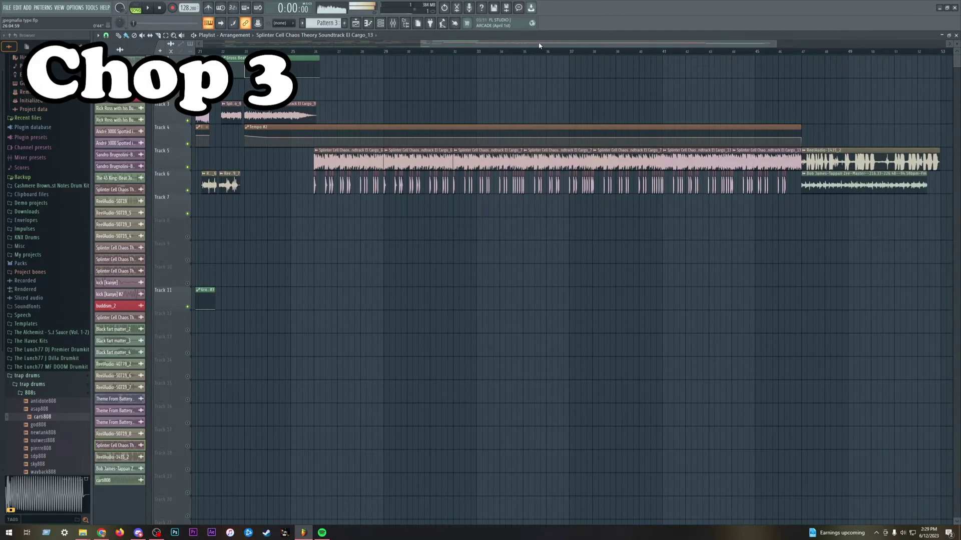
left_click(314, 51)
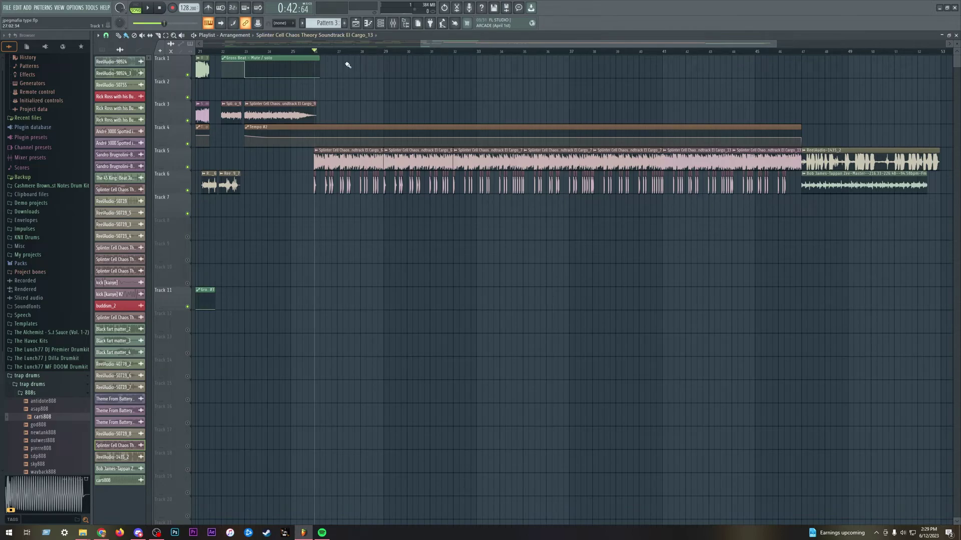
Open the Master track's Fruity Limiter, select kick [kanye] as its sidechain source, and play the arrangement from bar 26.
left_click(393, 23)
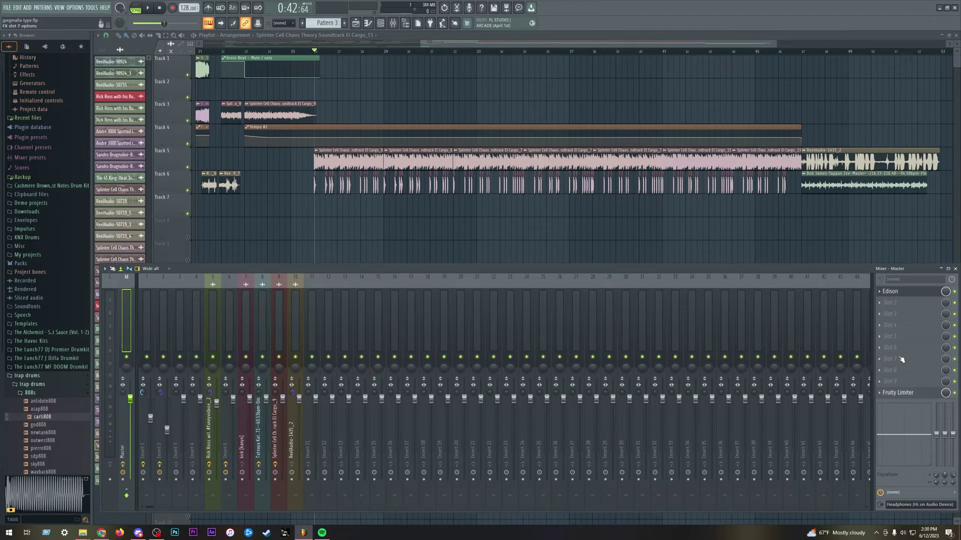
left_click(896, 393)
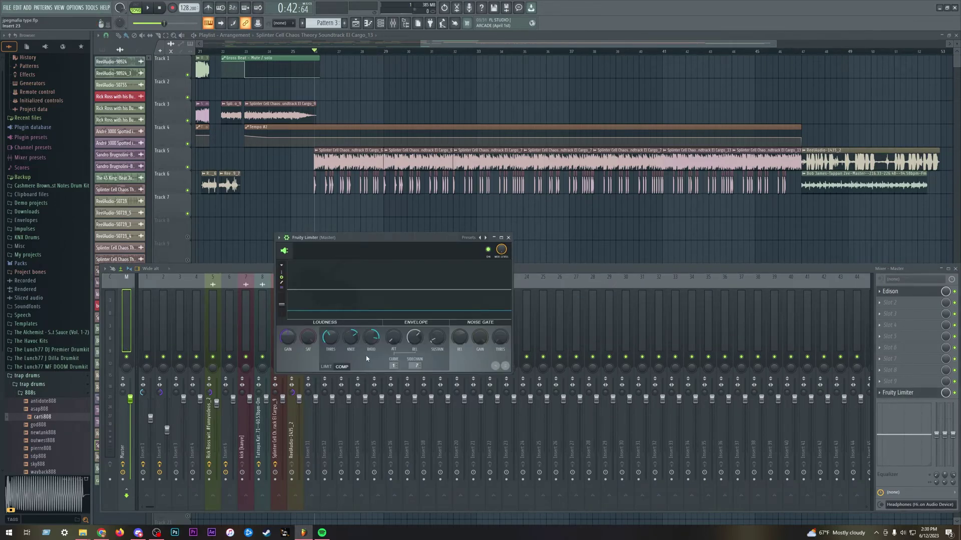
left_click(416, 366)
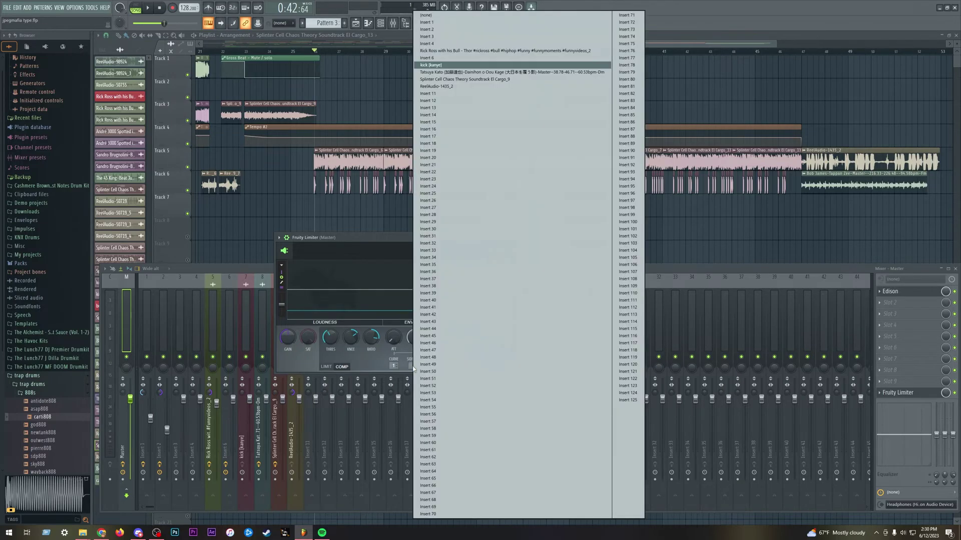
left_click(451, 64)
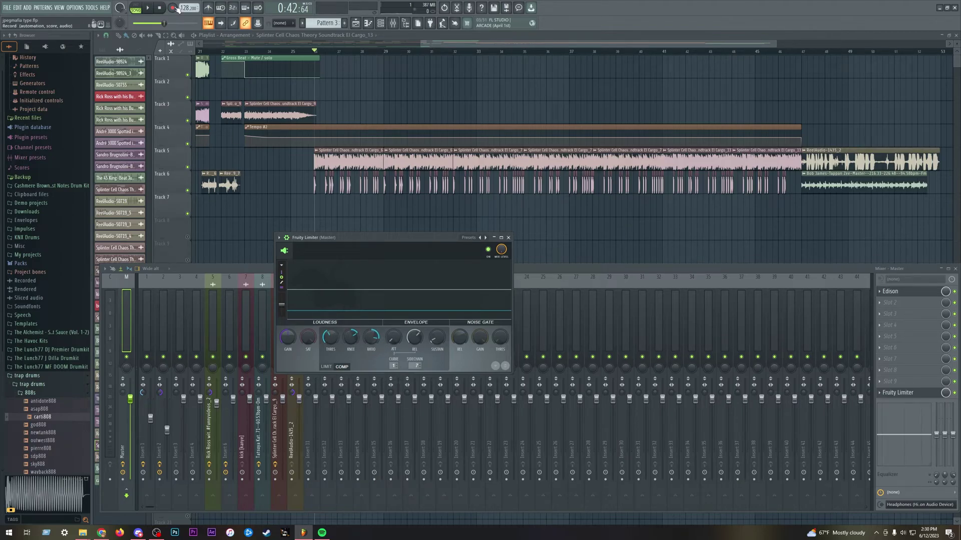
left_click(148, 7)
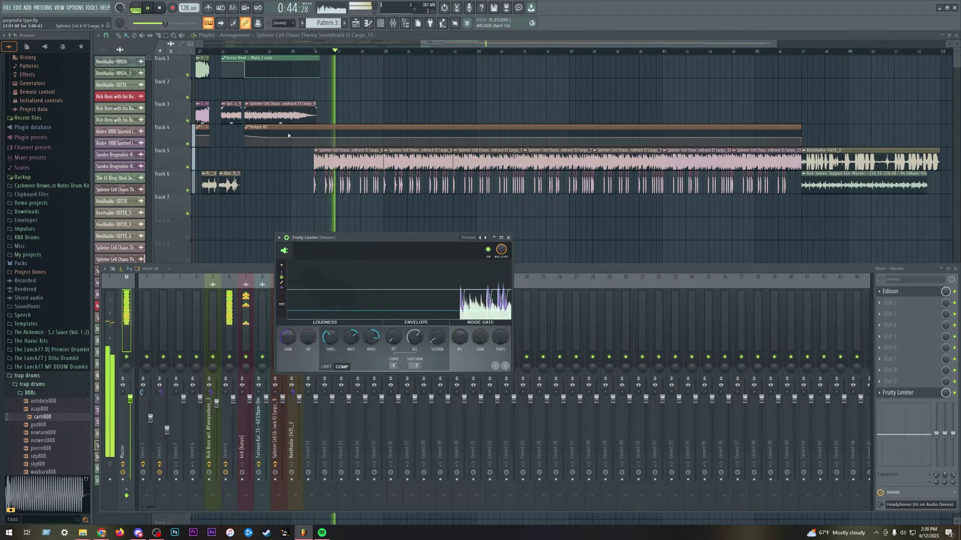
key("space")
Play from bar 26 with Track 6 muted, unmute the track during playback, and stop.
left_click(188, 190)
key("space")
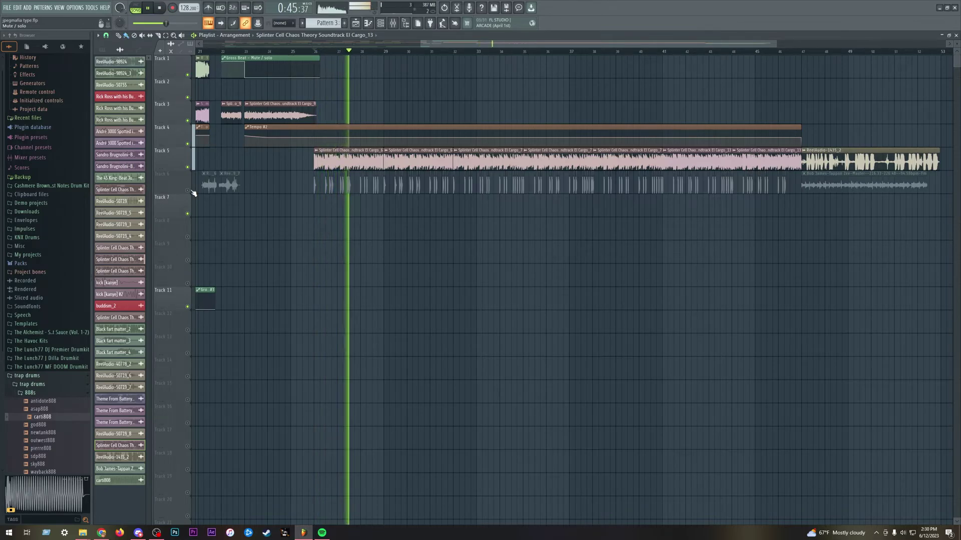
left_click(192, 191)
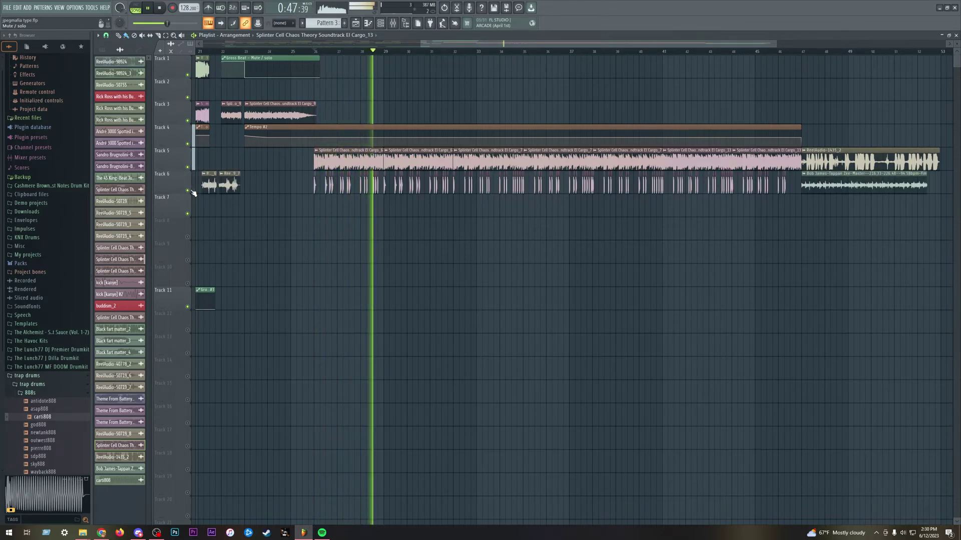
key("space")
Preview the El Cargo_6 chop on Track 5, and view both Fruity parametric EQ 2 effects on its mixer track, Insert 6.
double_click(356, 160)
left_click(343, 108)
key("F9")
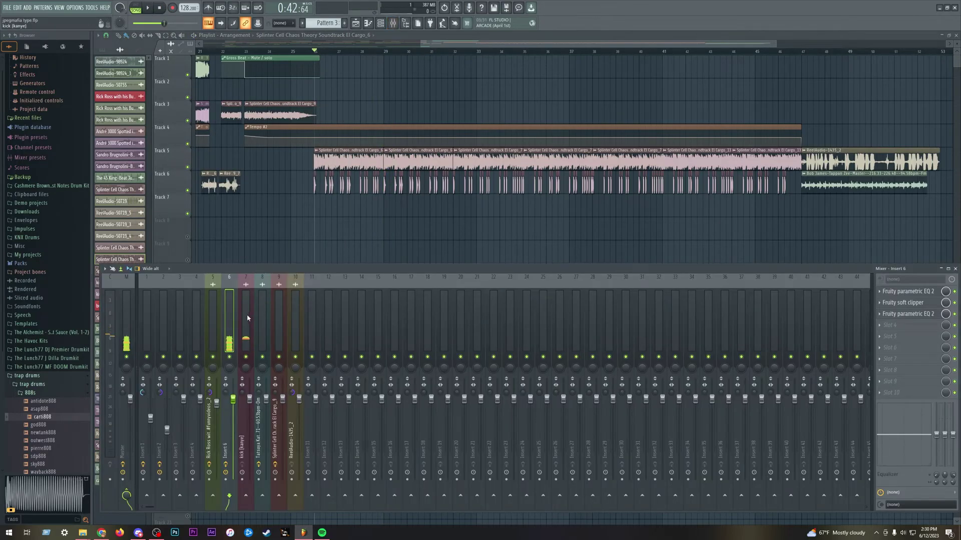
left_click(928, 292)
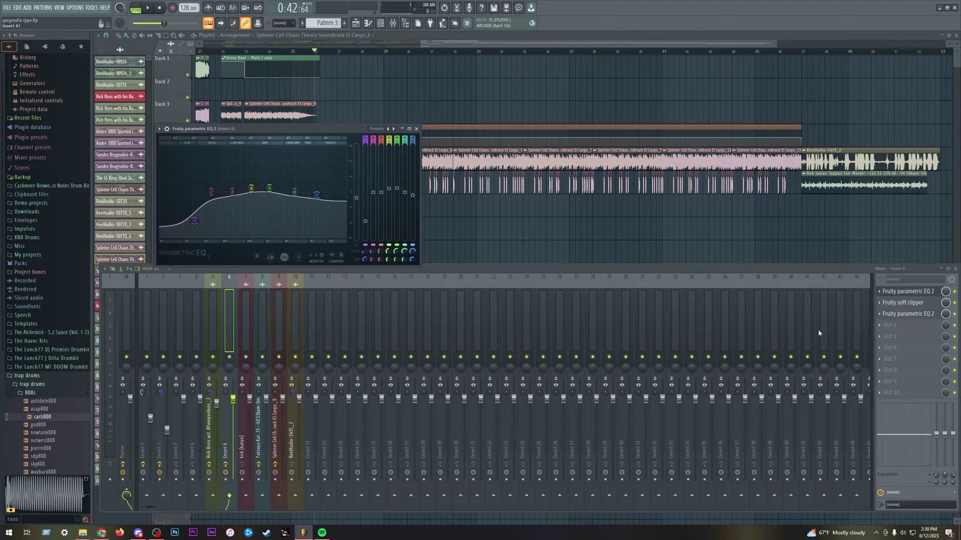
left_click(925, 315)
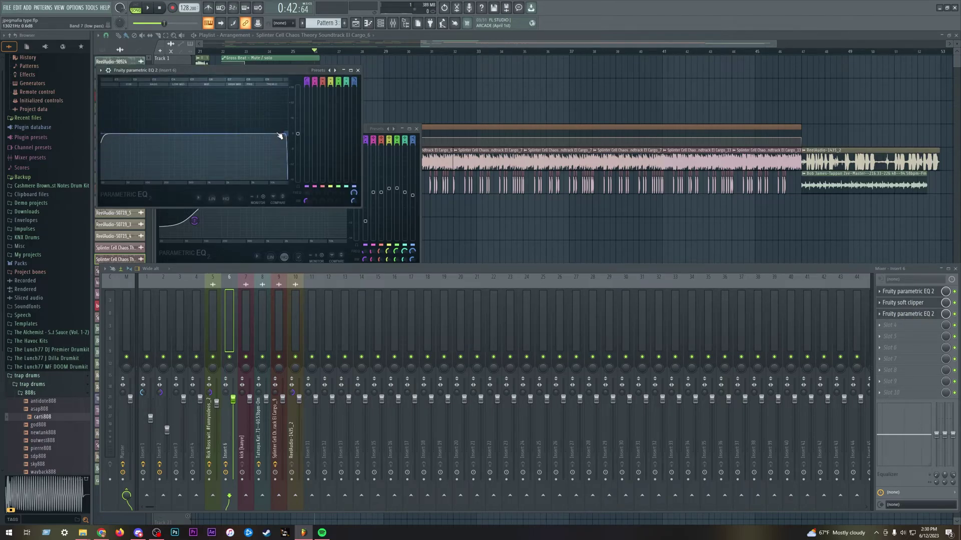
left_click(358, 70)
left_click(416, 129)
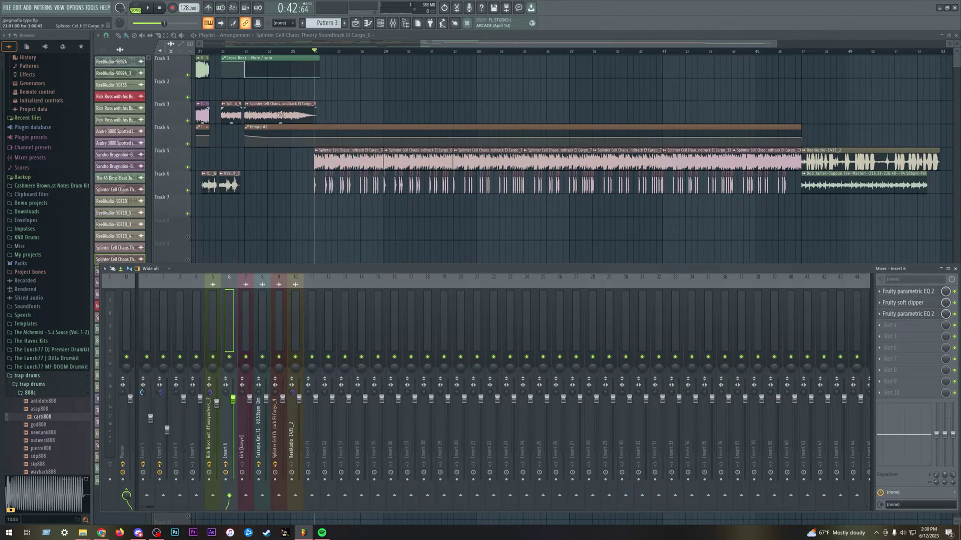
Place the playhead near bar 22, preview the El Cargo_9 sample from Track 3, and view its mixer track's effects.
left_click(219, 51)
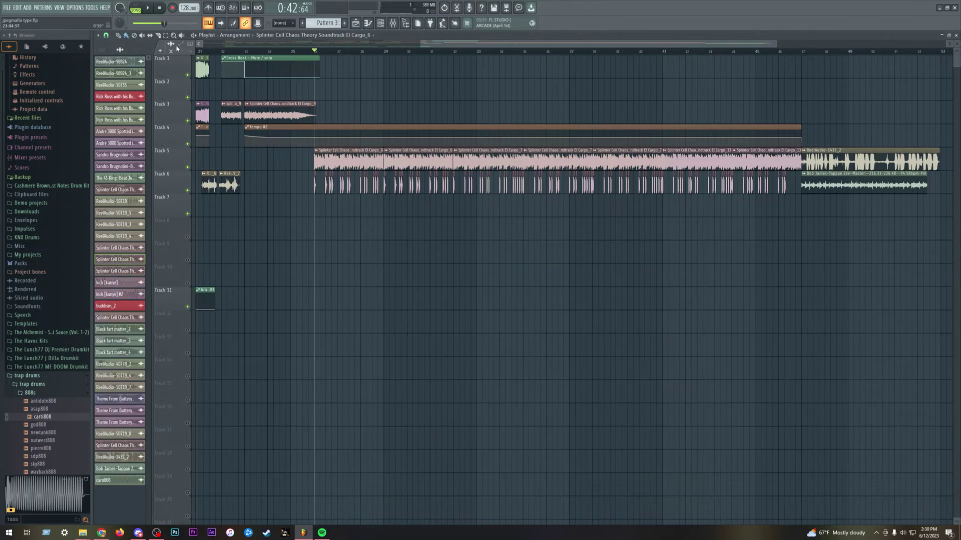
double_click(271, 112)
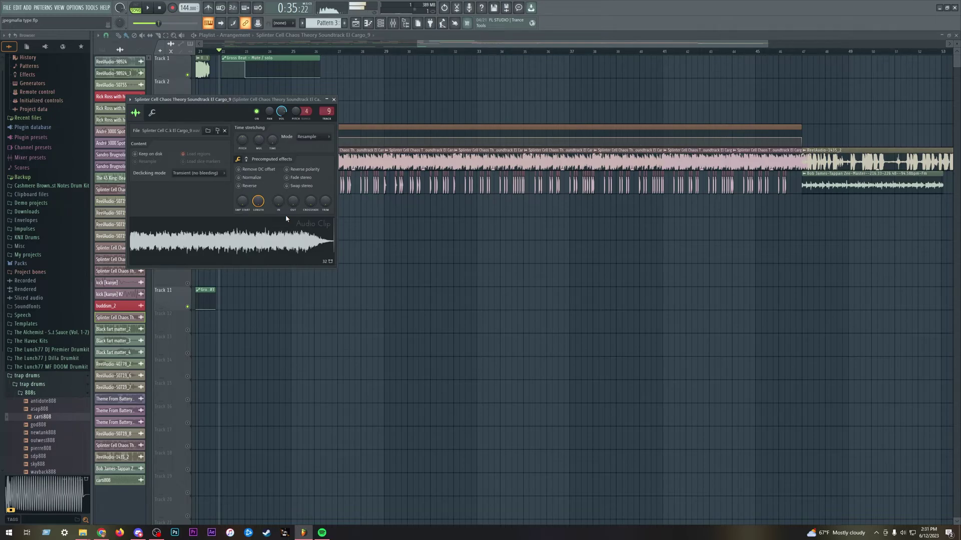
left_click(334, 99)
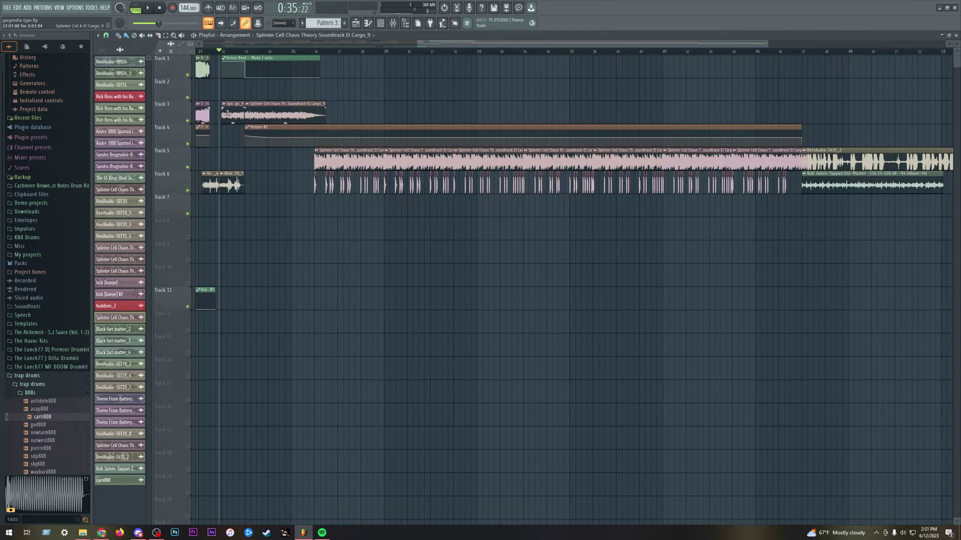
key("F9")
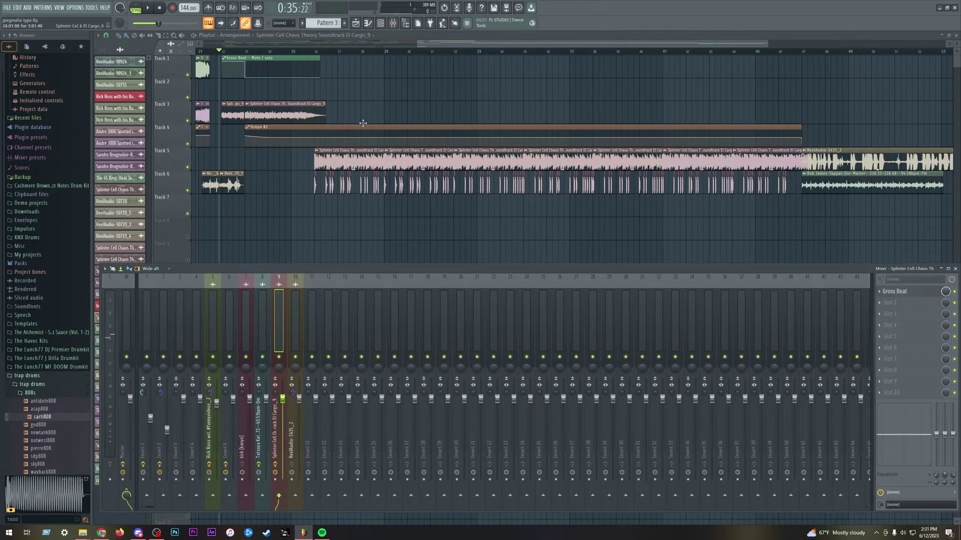
key("F9")
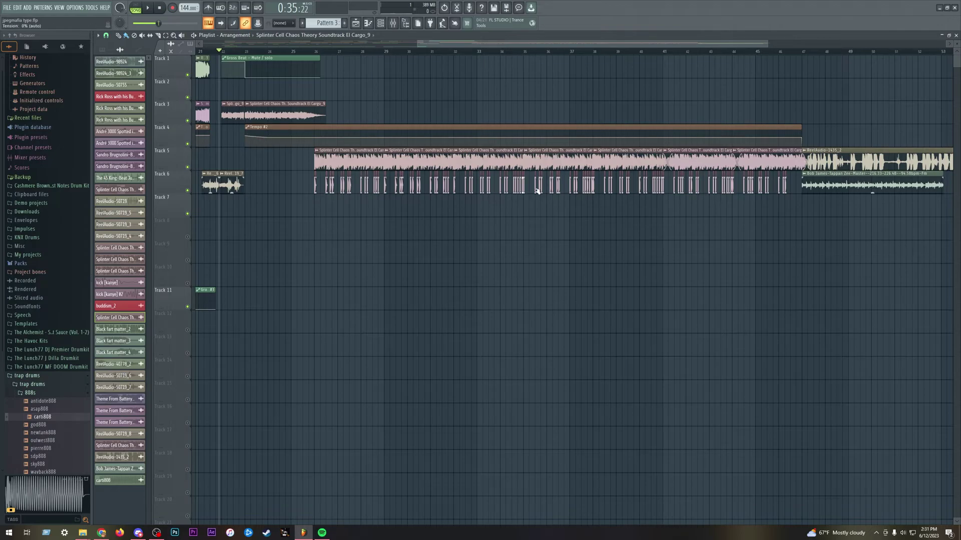
Preview the ReelAudio-1435_2 sample from Track 5, and select the Bob James-Tappan Zee clip beneath it at bar 47.
scroll(800, 229, "up", 3)
scroll(869, 215, "down", 5)
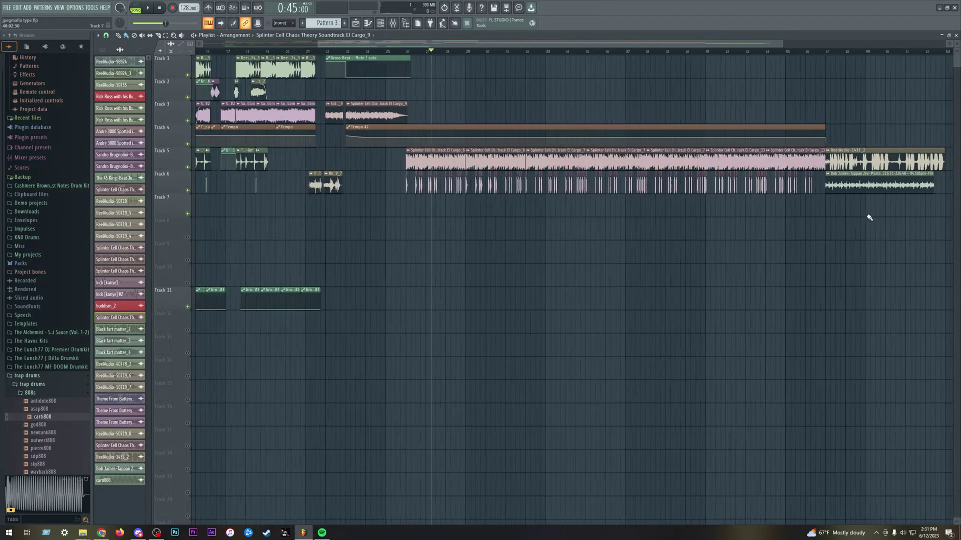
scroll(830, 225, "up", 2)
scroll(382, 262, "down", 1)
scroll(390, 300, "down", 2)
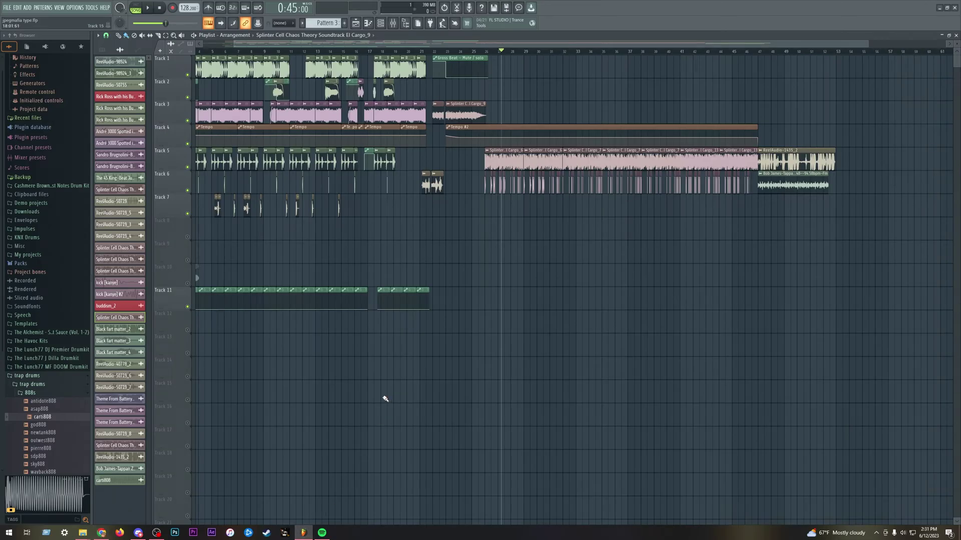
double_click(770, 165)
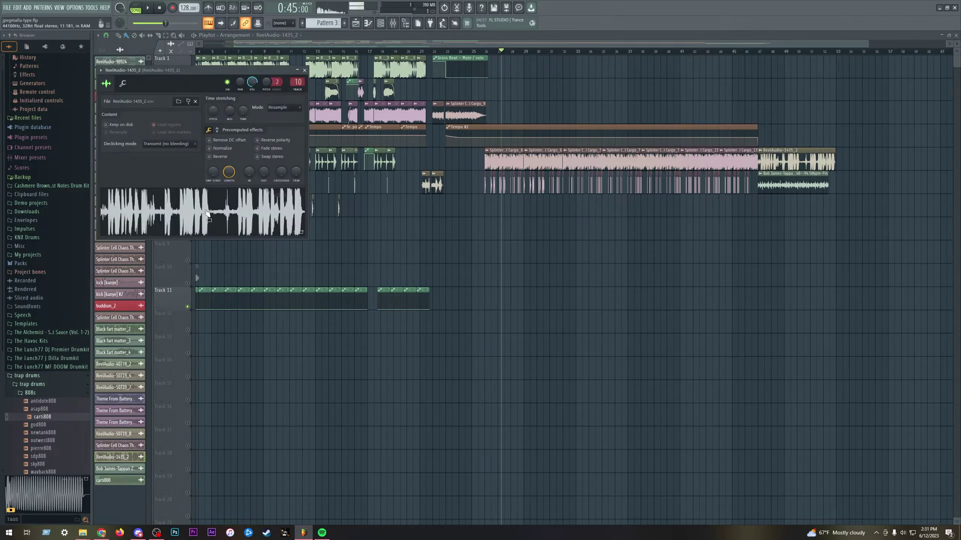
left_click(162, 7)
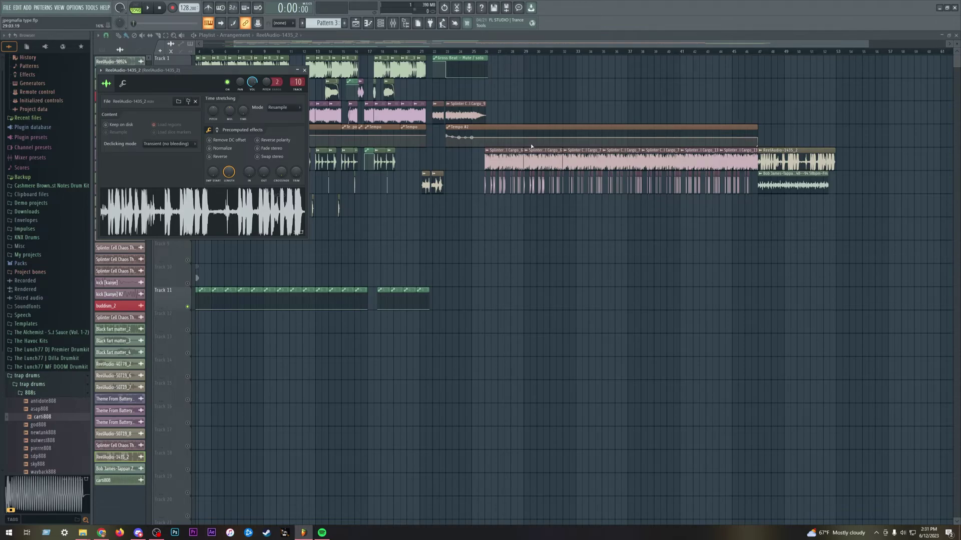
left_click(768, 52)
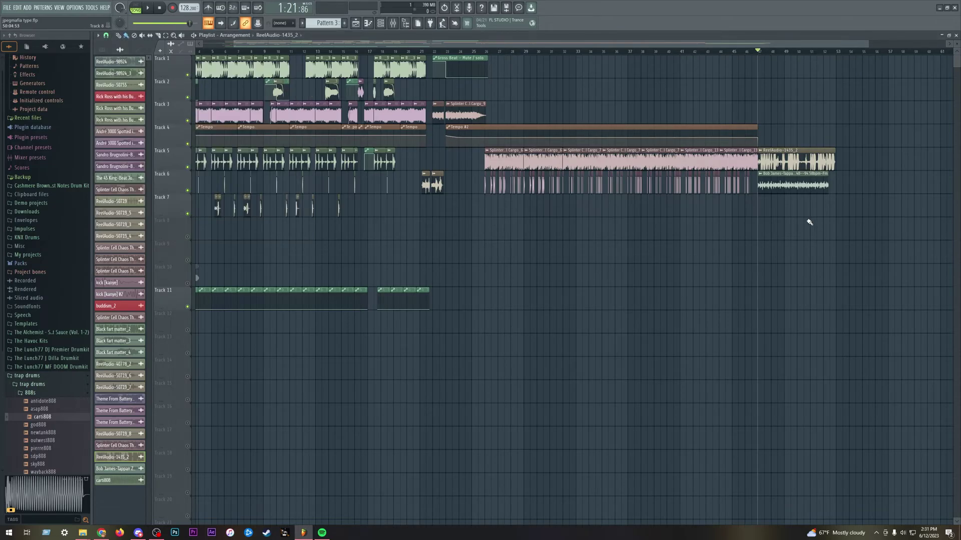
left_click(804, 182)
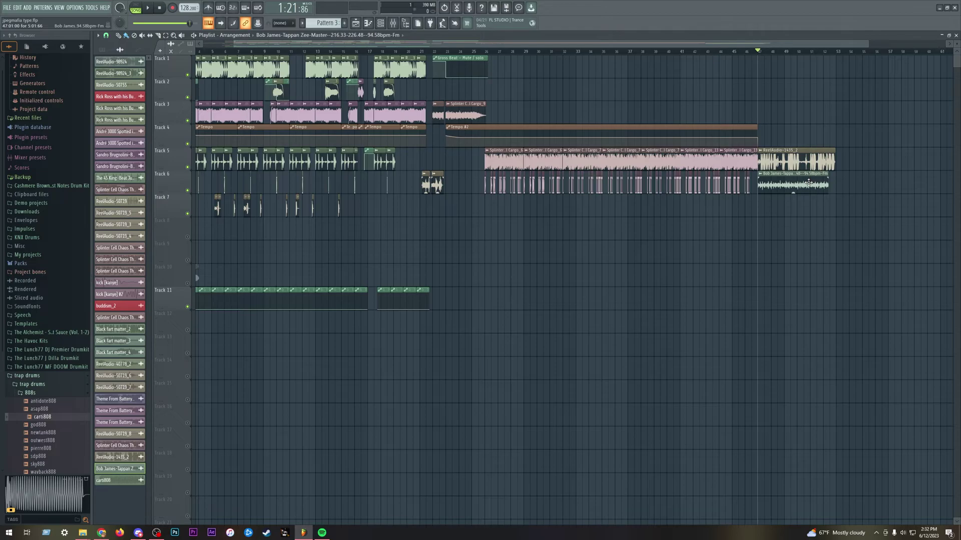
Play the arrangement from bar 45 into the closing clips after bar 47, and stop playback.
left_click(732, 52)
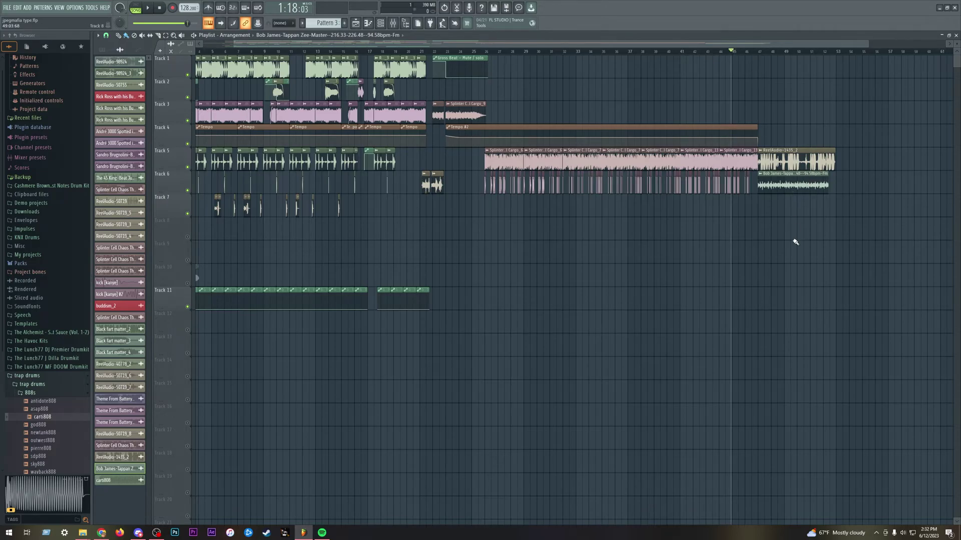
scroll(822, 251, "up", 5)
key("space")
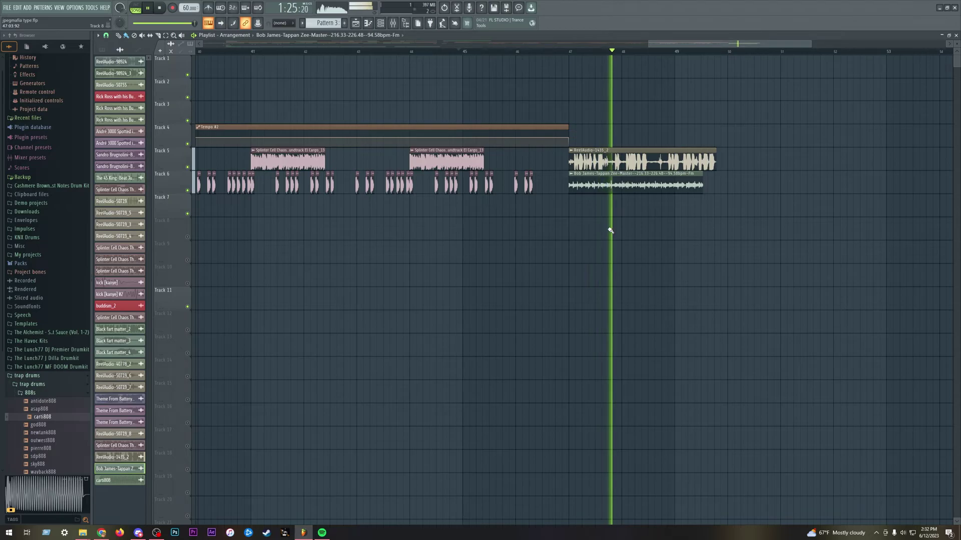
key("space")
Preview the ReelAudio-50719_6 and ReelAudio-50719_7 samples from the Track 6 clips between bars 21 and 23.
scroll(522, 77, "down", 5)
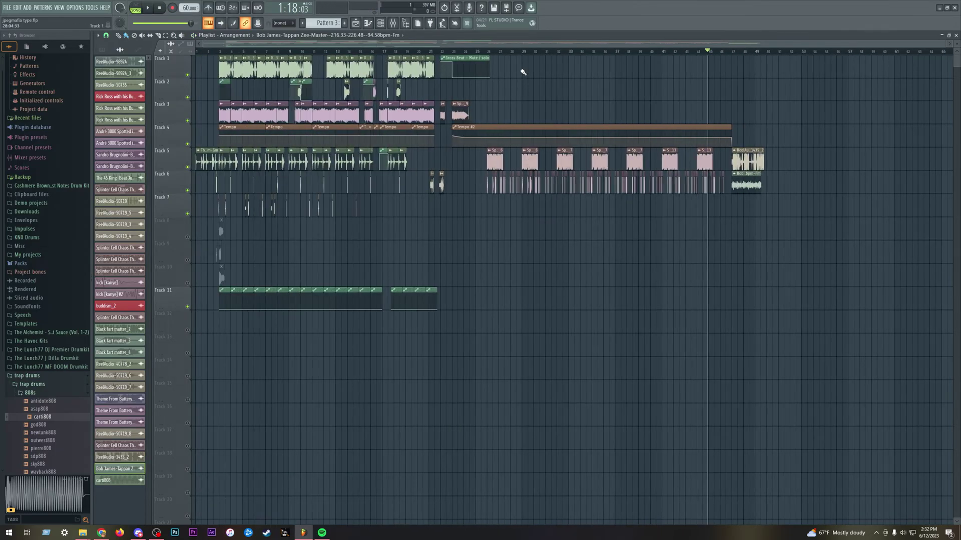
left_click(524, 50)
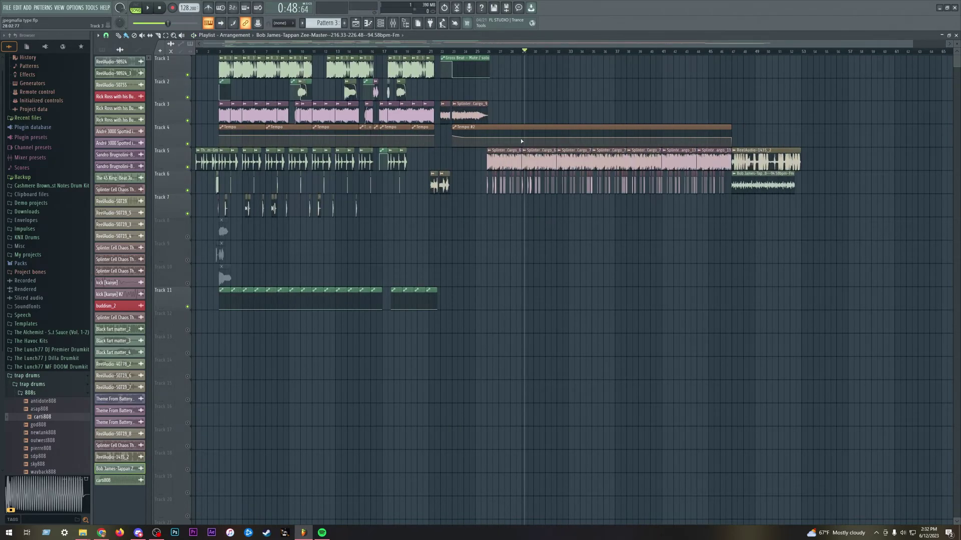
scroll(516, 127, "up", 4)
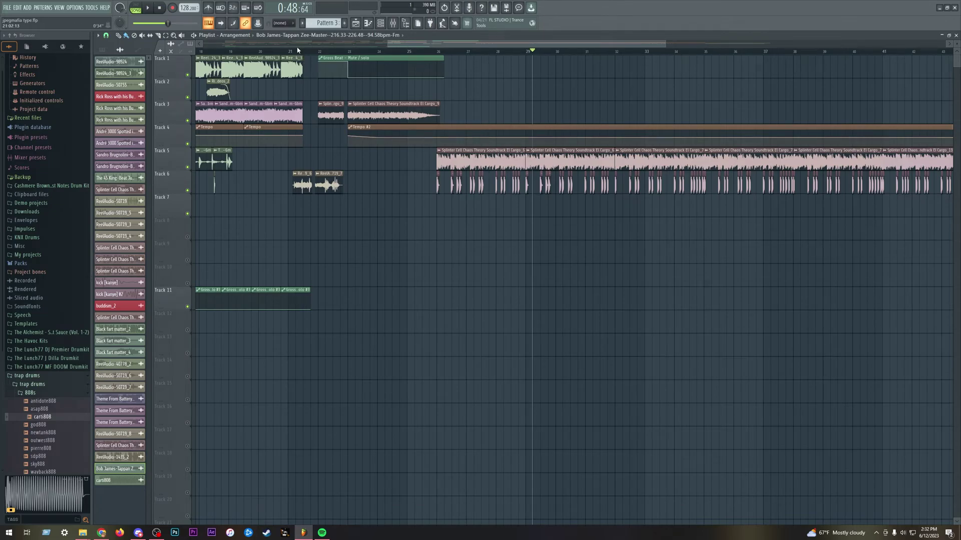
left_click(302, 51)
double_click(303, 185)
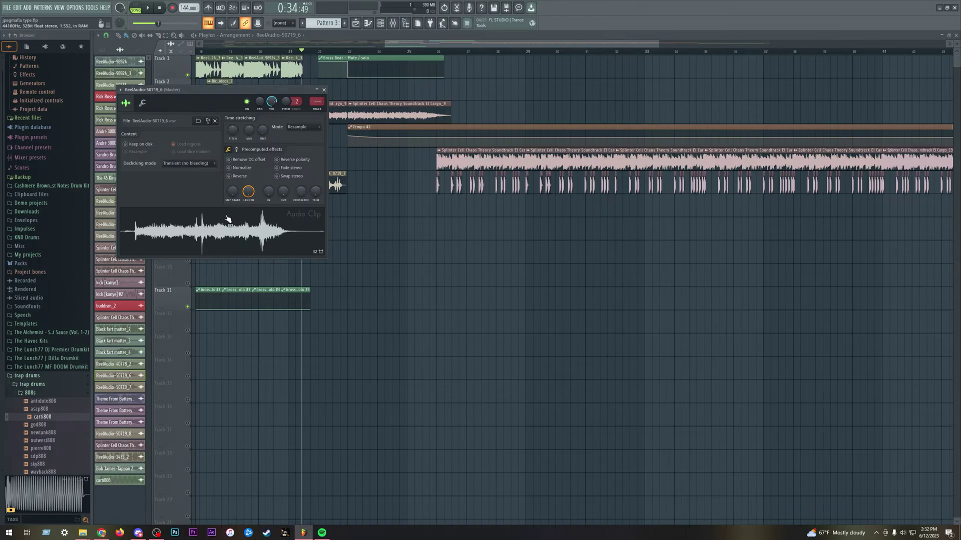
double_click(337, 186)
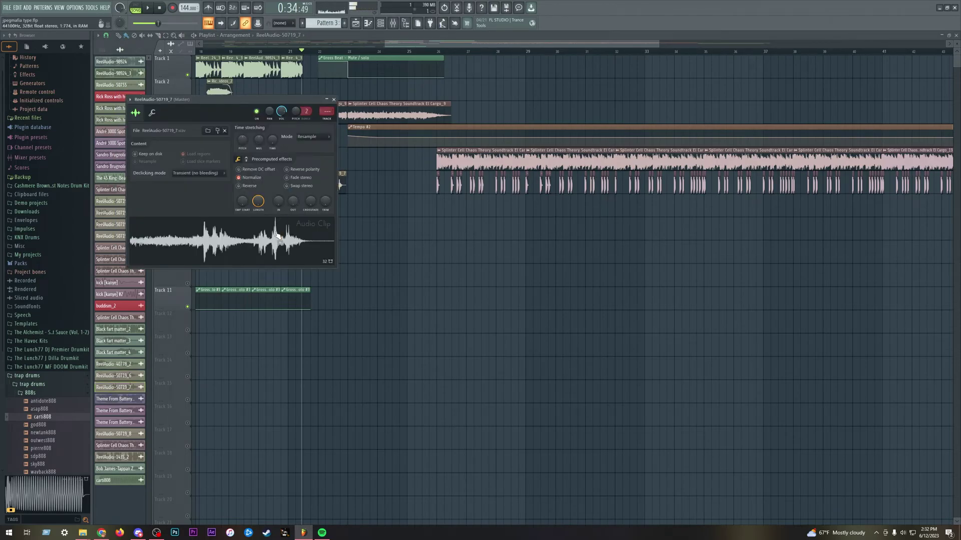
left_click(334, 99)
Play the transition from just before bar 21 past bar 22, and stop playback.
left_click(279, 51)
left_click(149, 8)
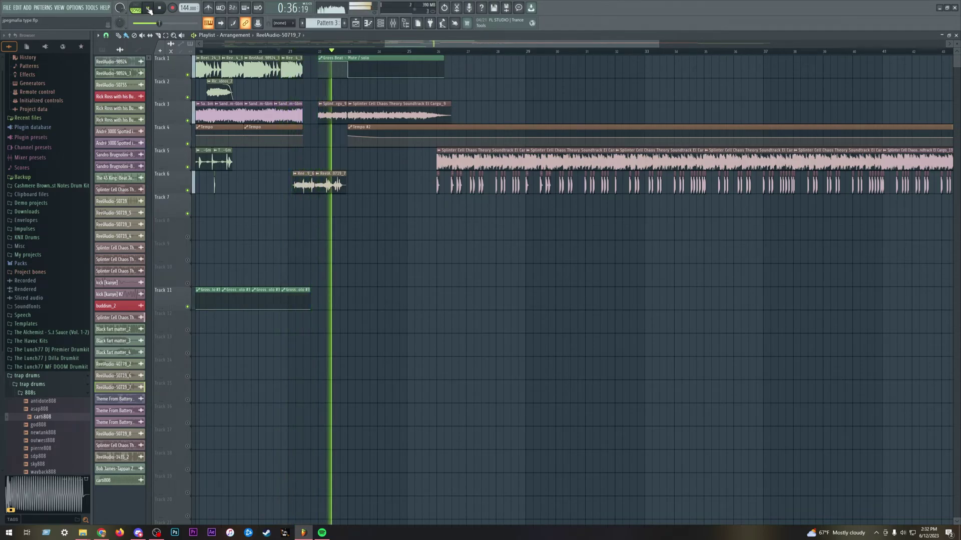
key("space")
scroll(461, 300, "down", 9)
scroll(631, 317, "up", 7)
scroll(633, 317, "down", 8)
scroll(551, 307, "up", 6)
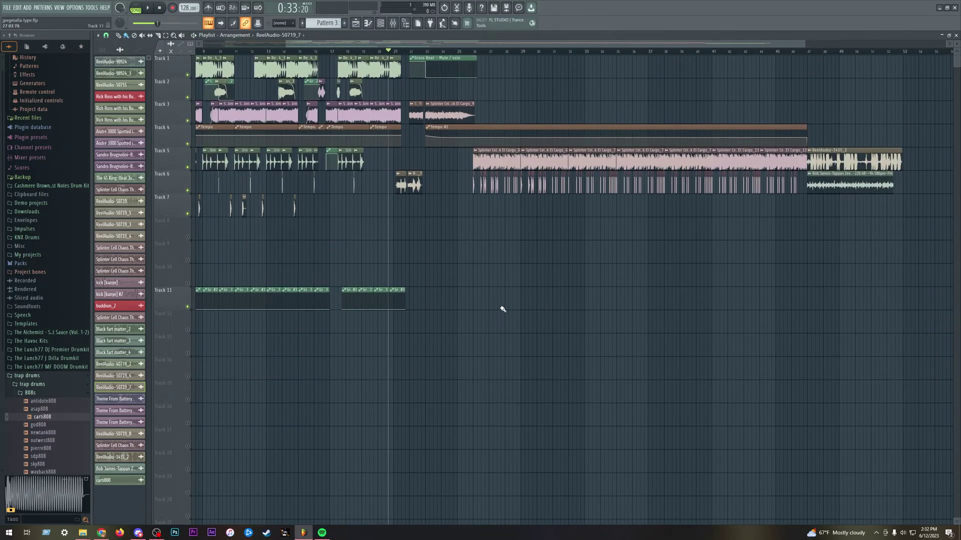